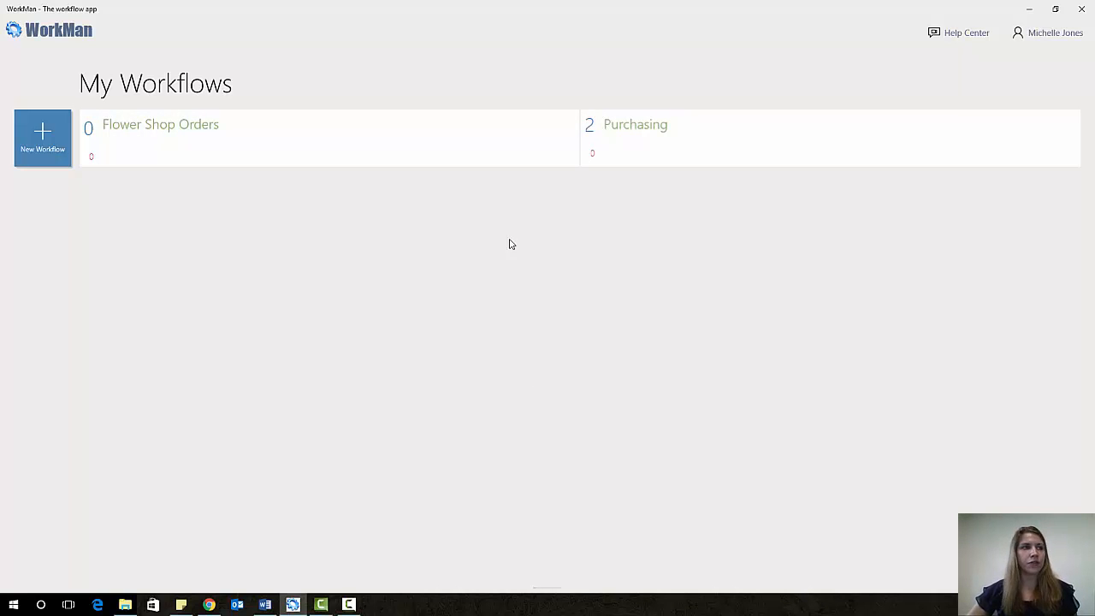
- Open the Flower Shop Orders workflow tile on My Workflows
{"action": "left_click", "coordinate": [332, 138]}
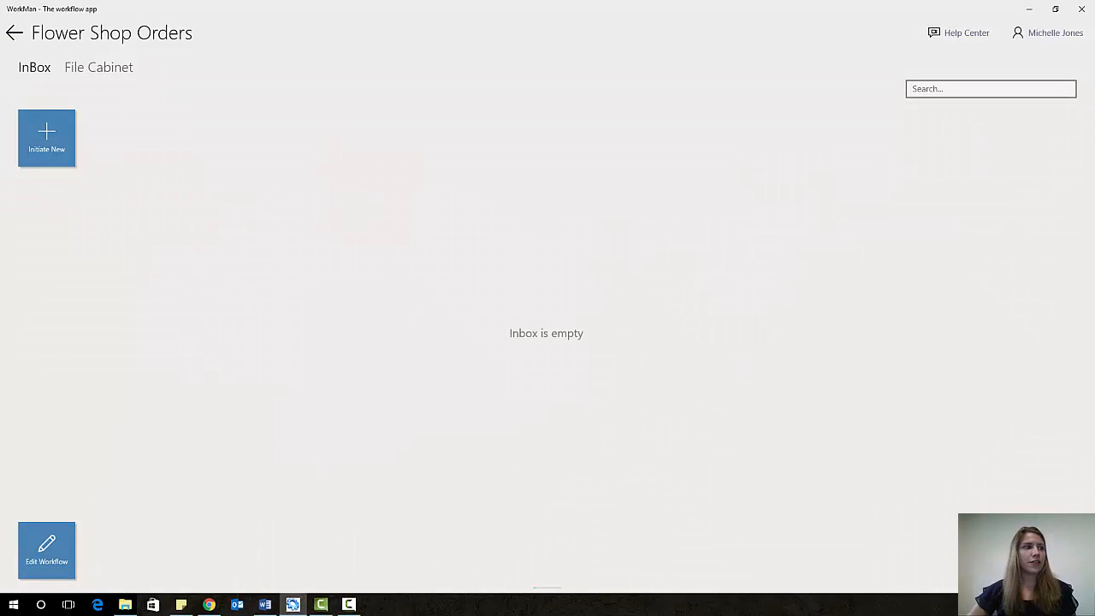
- Open the Flower Shop Orders process map in the workflow editor
{"action": "left_click", "coordinate": [45, 552]}
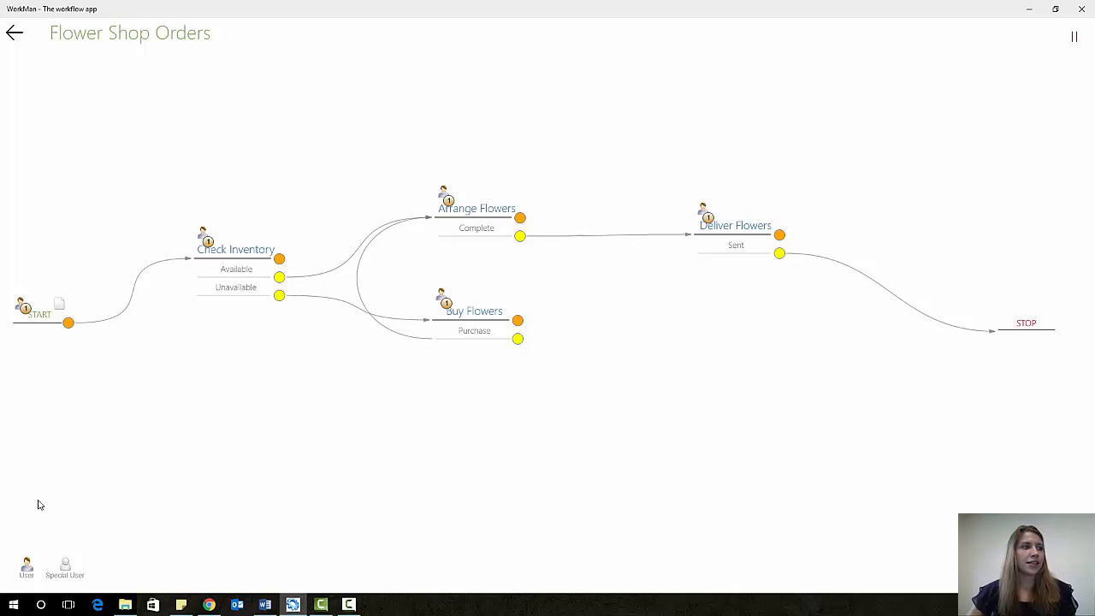
- Add a user found by searching 'F' as an actor on Check Inventory
{"action": "left_click_drag", "start_coordinate": [27, 566], "coordinate": [249, 255]}
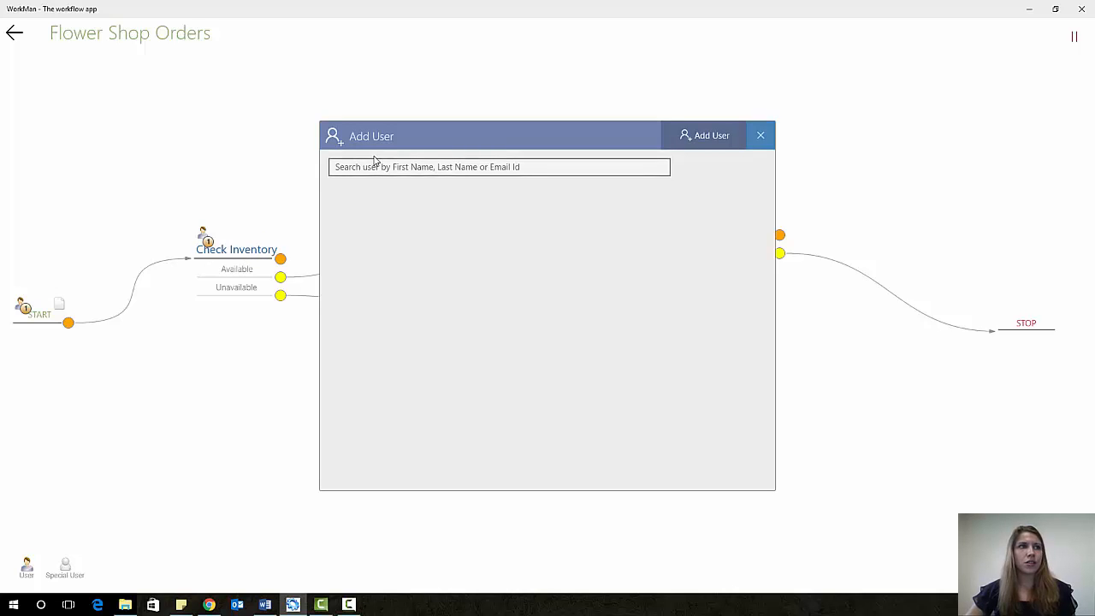
{"action": "left_click", "coordinate": [377, 168]}
{"action": "type", "text": "Flowers"}
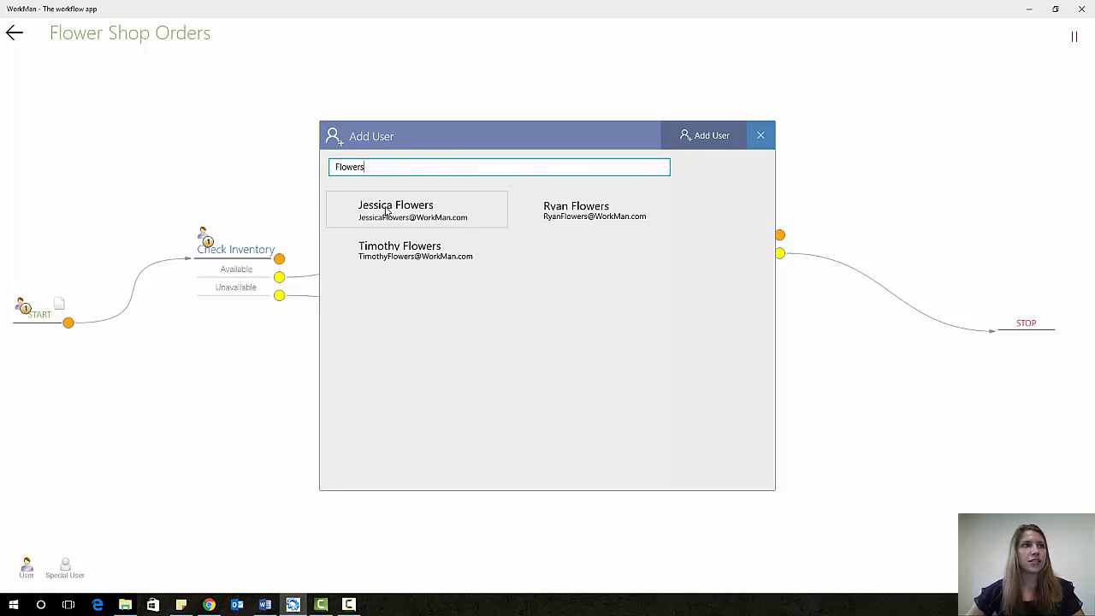
{"action": "left_click", "coordinate": [385, 211]}
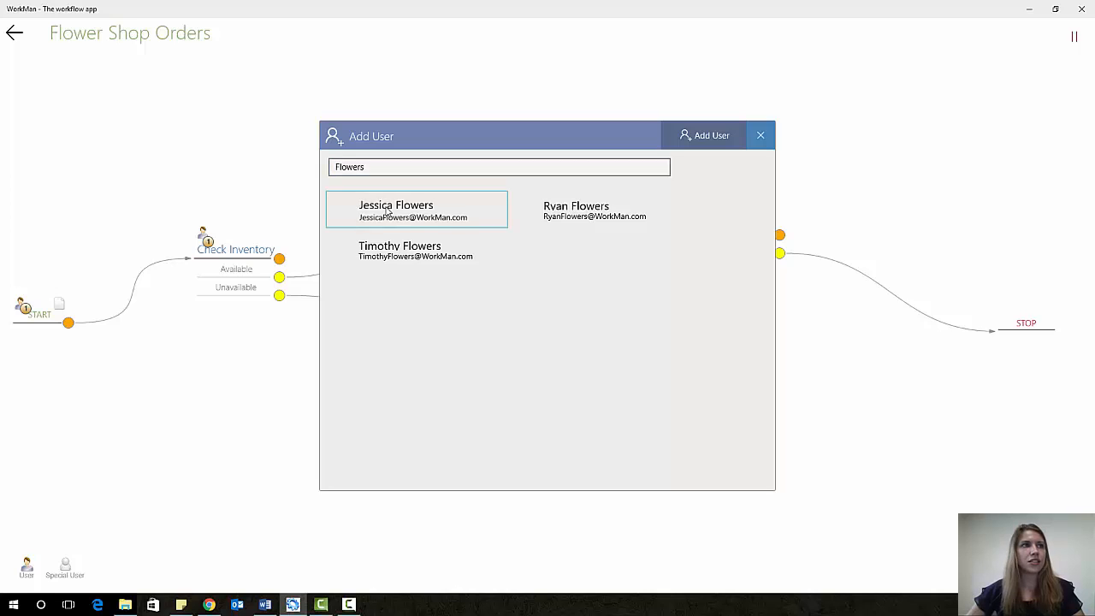
{"action": "left_click", "coordinate": [717, 136]}
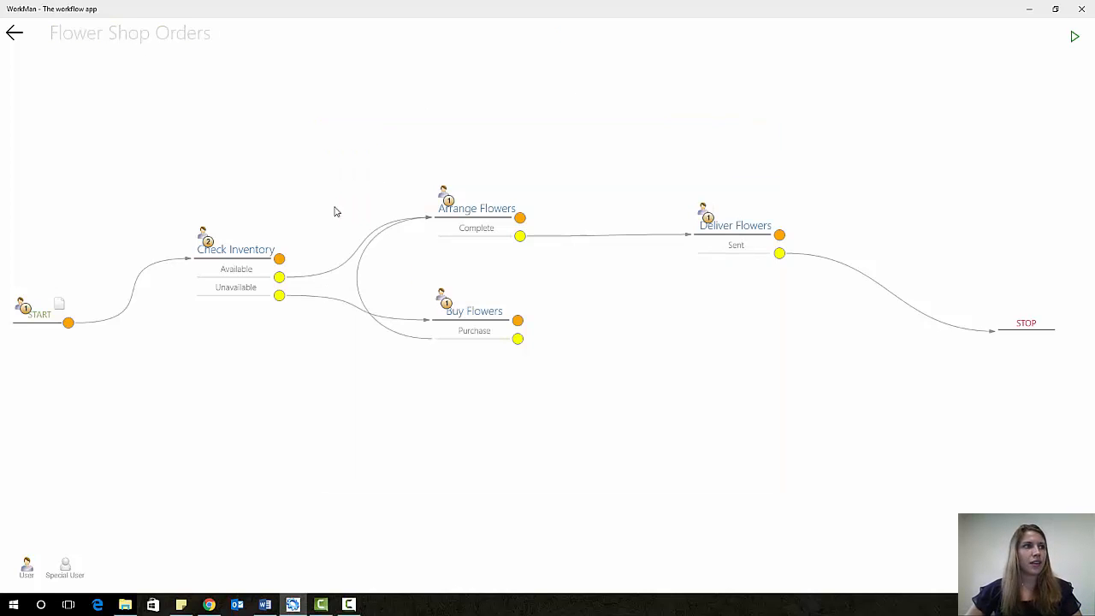
- Remove the current user from Check Inventory's actors, leaving the new user alone
{"action": "left_click", "coordinate": [210, 243]}
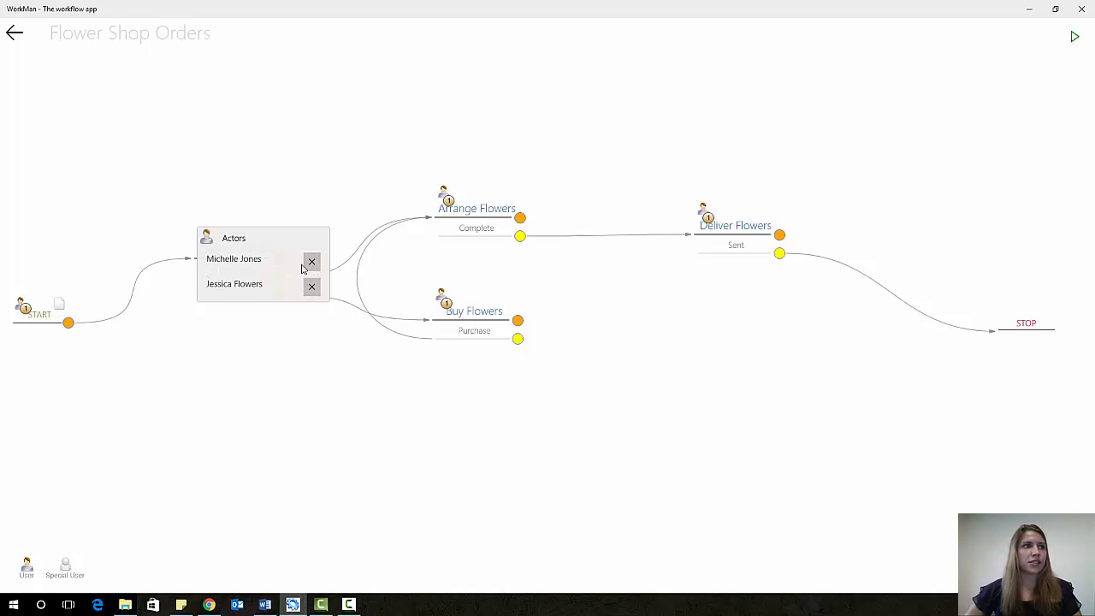
{"action": "left_click", "coordinate": [312, 262]}
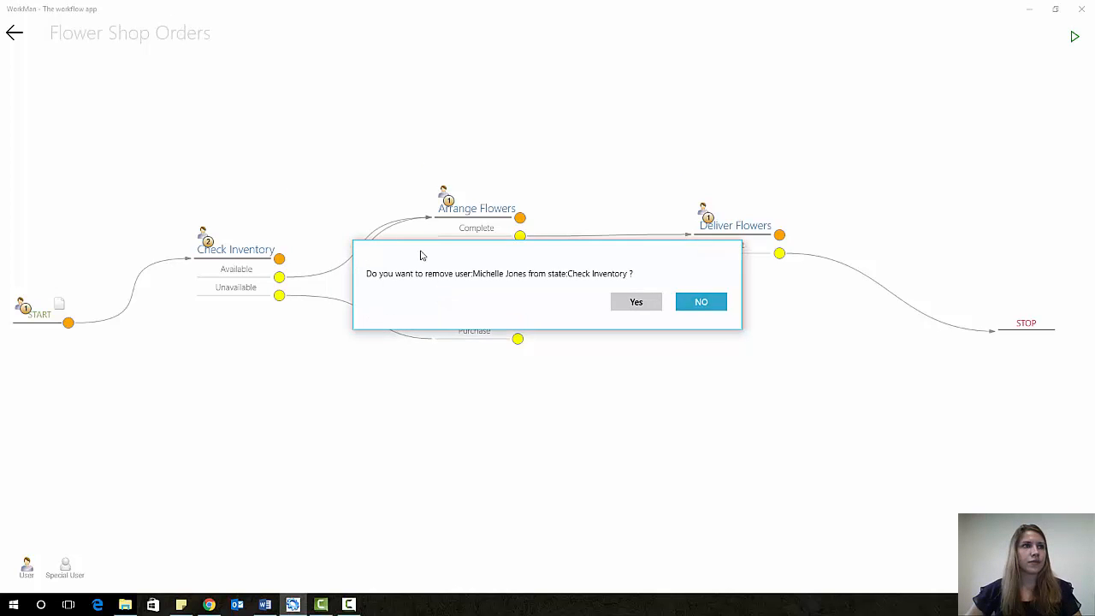
{"action": "left_click", "coordinate": [637, 304]}
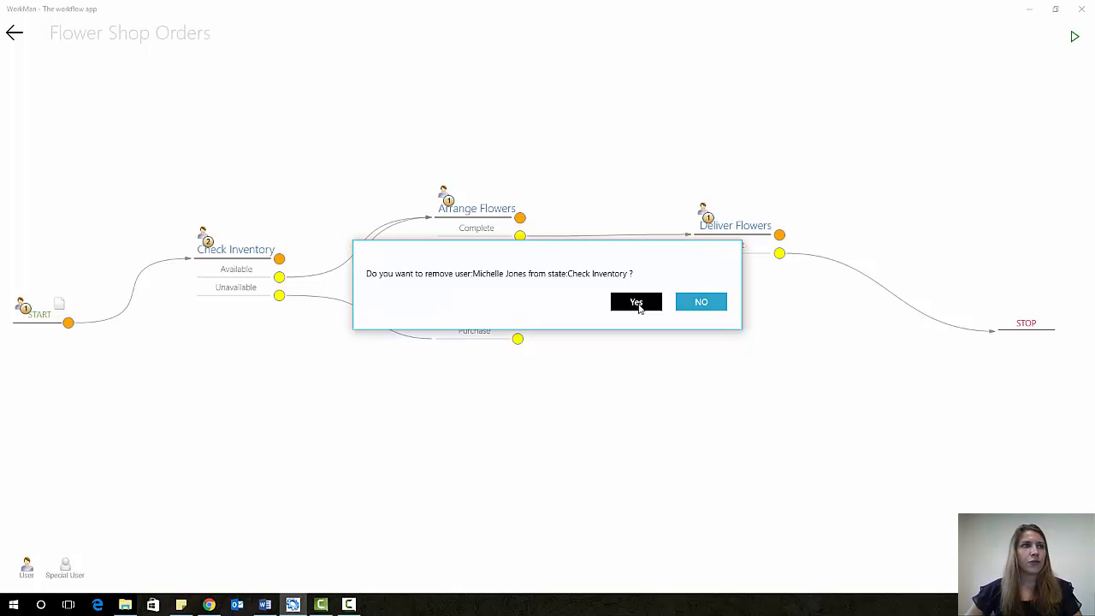
{"action": "left_click", "coordinate": [210, 243]}
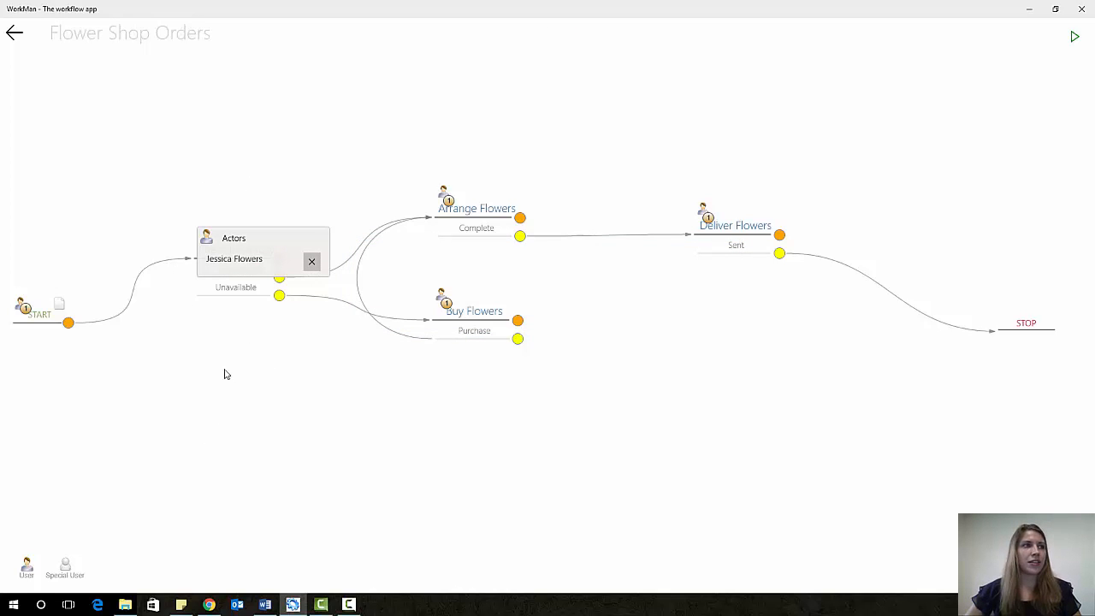
{"action": "left_click", "coordinate": [268, 487]}
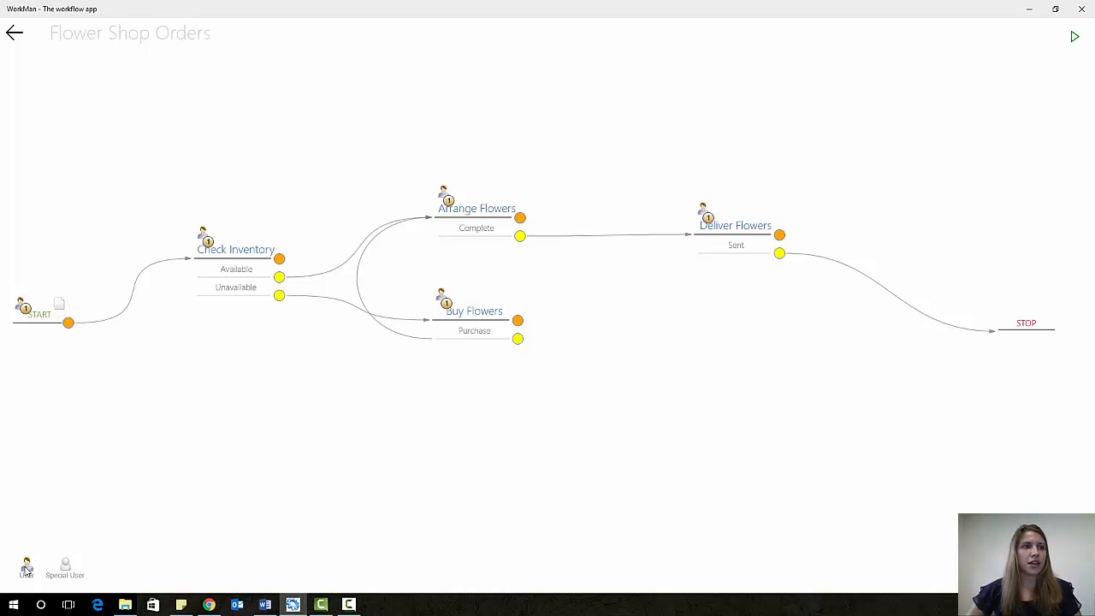
- Replace the current user on Arrange Flowers with a user found by searching 'flowers'
{"action": "left_click_drag", "start_coordinate": [25, 573], "coordinate": [491, 209]}
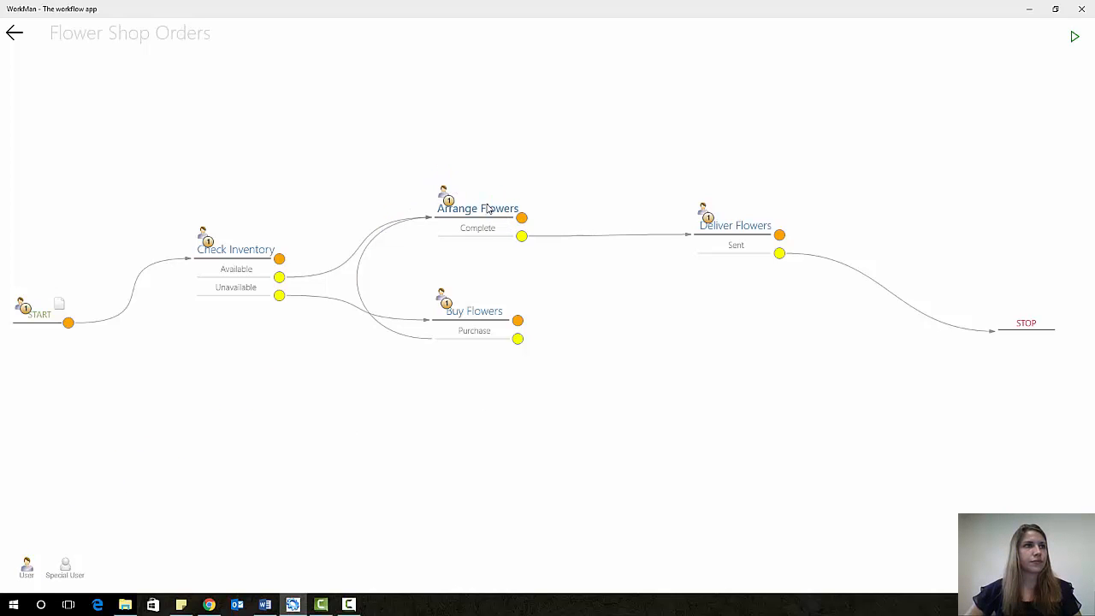
{"action": "left_click", "coordinate": [418, 164]}
{"action": "type", "text": "flo"}
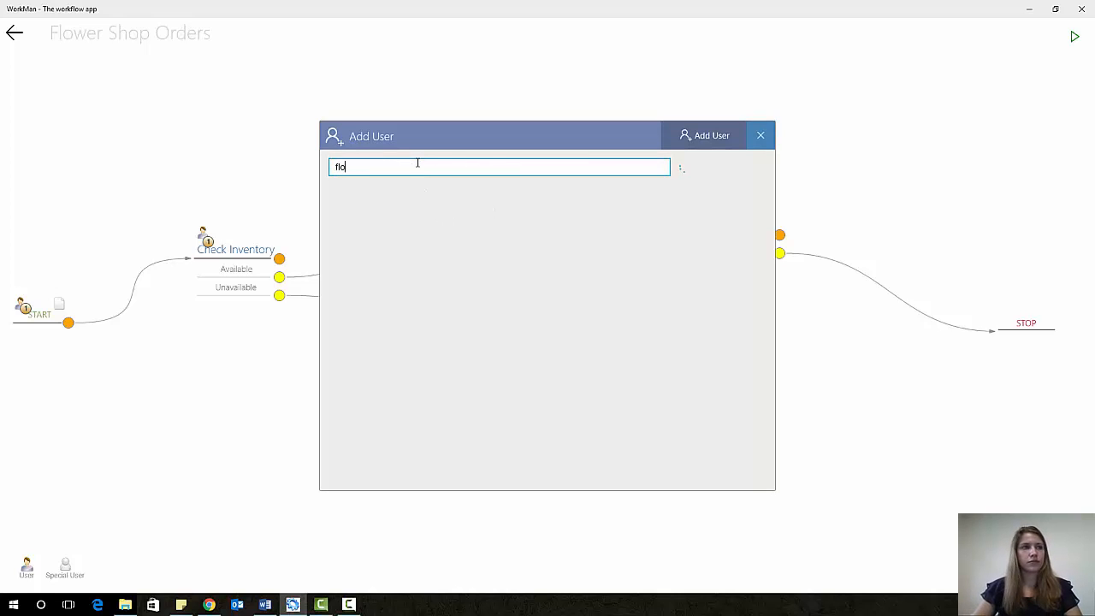
{"action": "type", "text": "wers"}
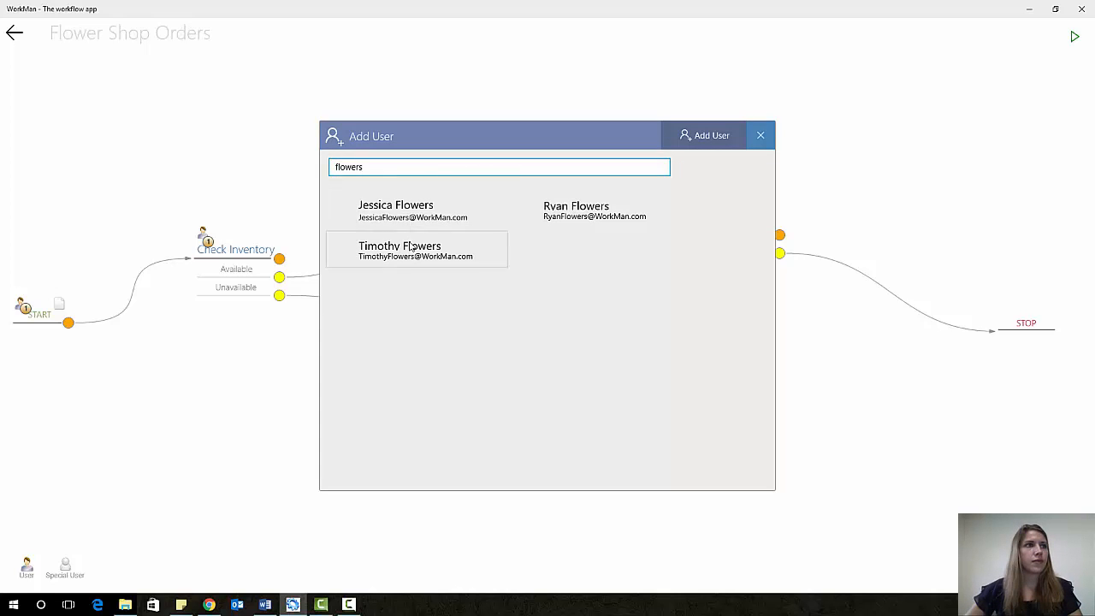
{"action": "left_click", "coordinate": [414, 249]}
{"action": "left_click", "coordinate": [722, 134]}
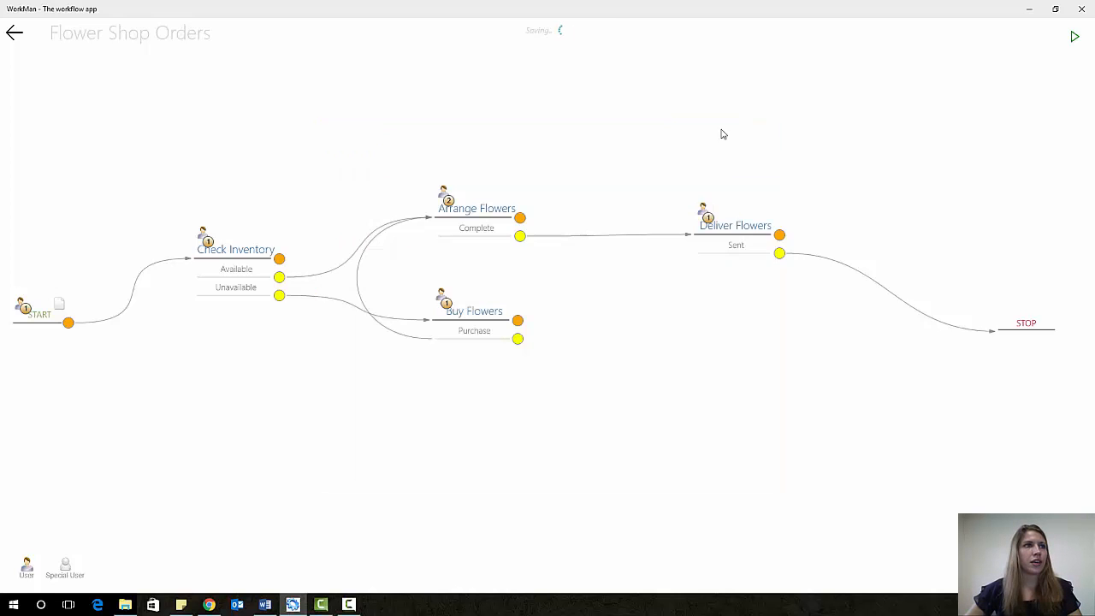
{"action": "left_click", "coordinate": [447, 198]}
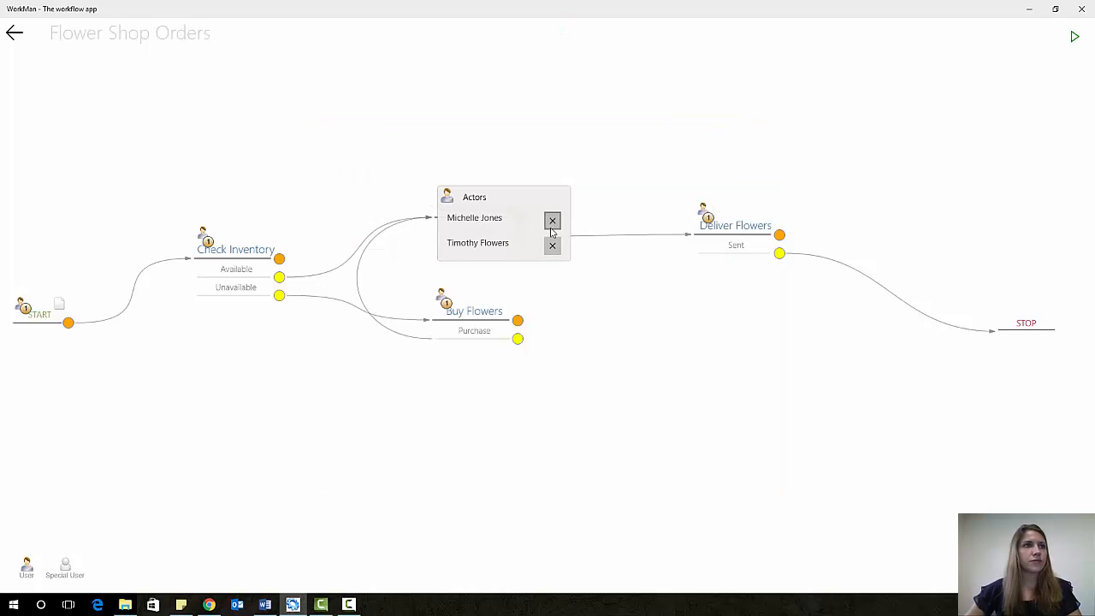
{"action": "left_click", "coordinate": [552, 222]}
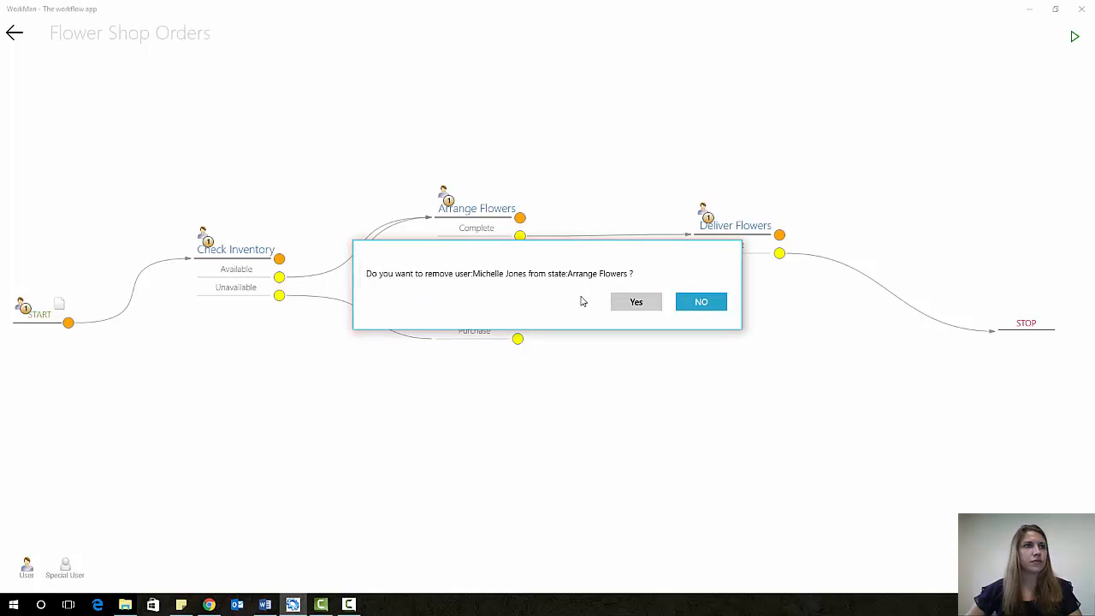
{"action": "left_click", "coordinate": [633, 305]}
- Replace the current user on Buy Flowers with a user found by searching 'flow'
{"action": "left_click_drag", "start_coordinate": [27, 565], "coordinate": [460, 315]}
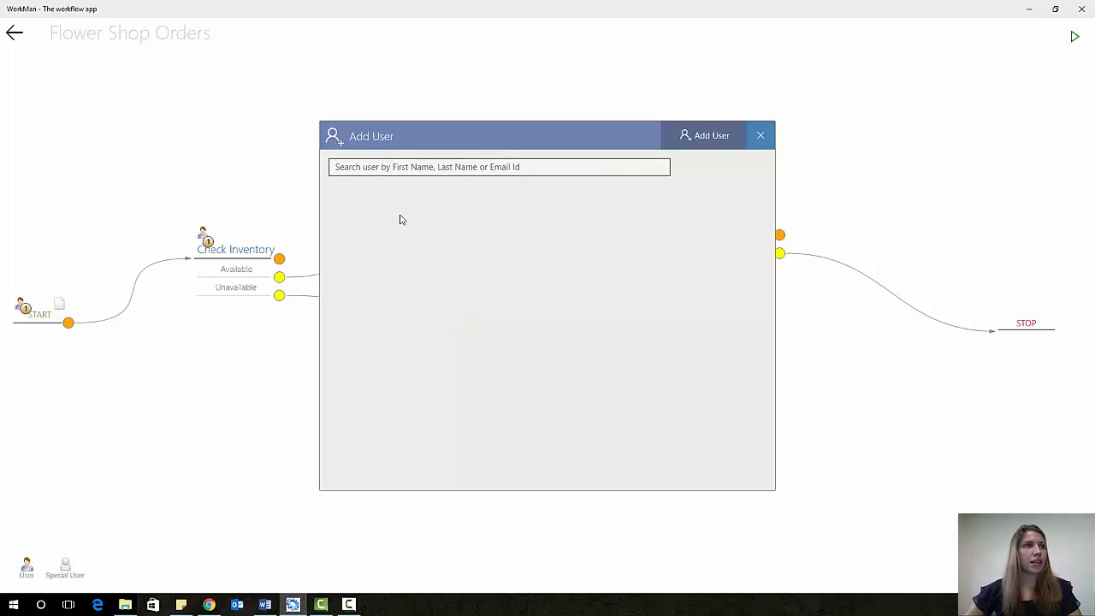
{"action": "left_click", "coordinate": [474, 165]}
{"action": "type", "text": "flowers"}
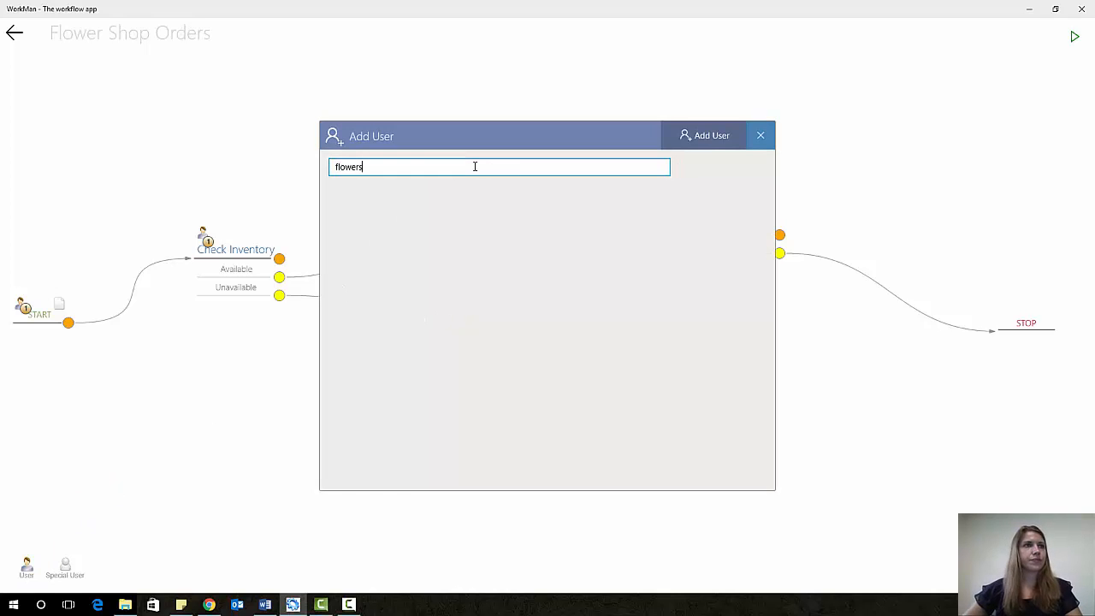
{"action": "left_click", "coordinate": [565, 213]}
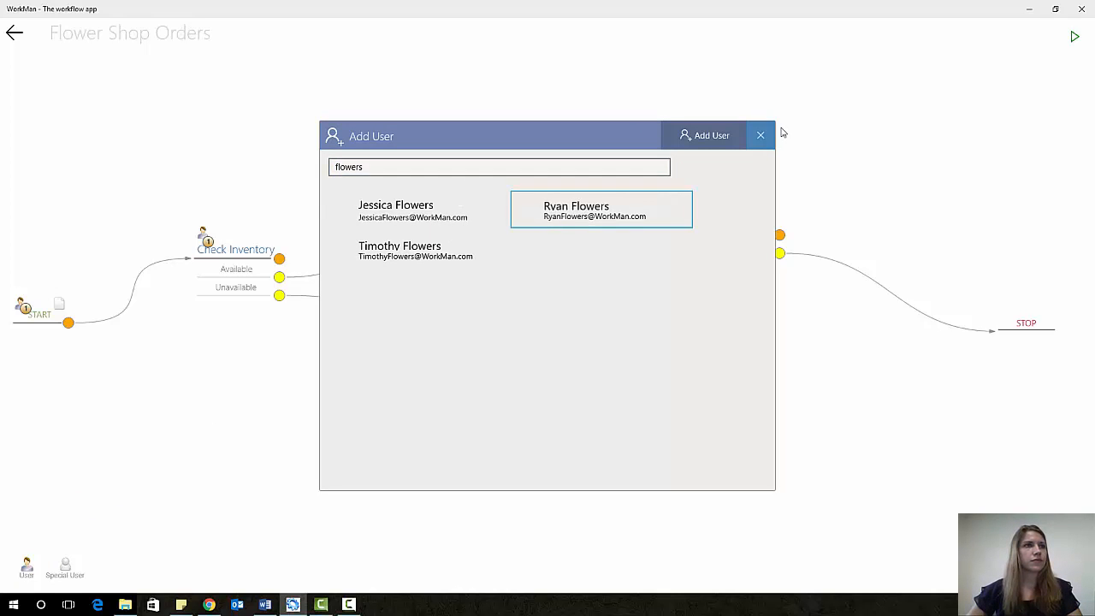
{"action": "left_click", "coordinate": [719, 137]}
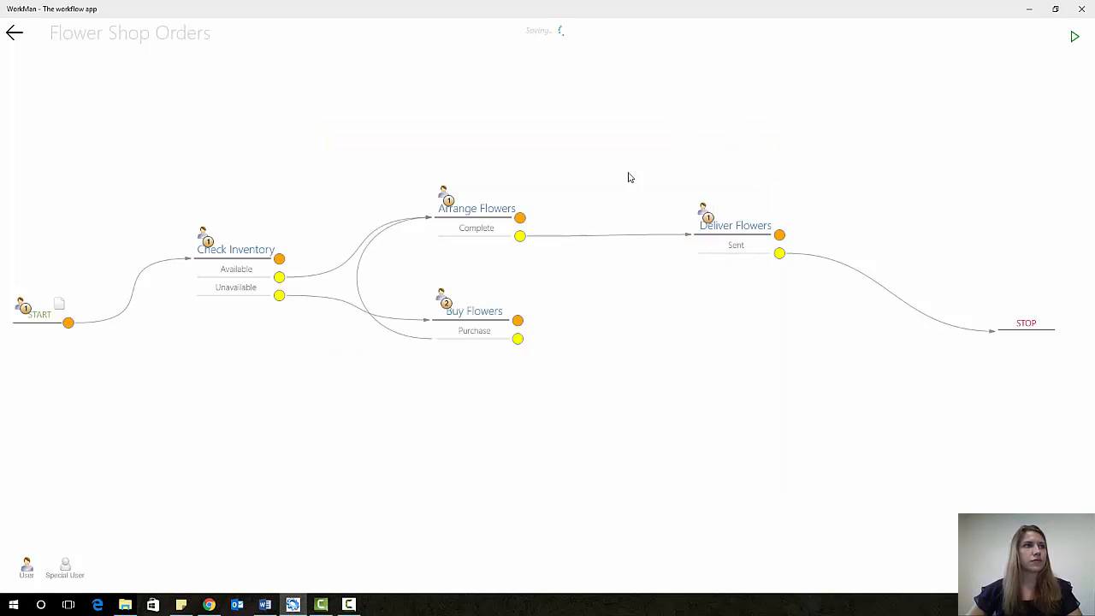
{"action": "left_click", "coordinate": [448, 304]}
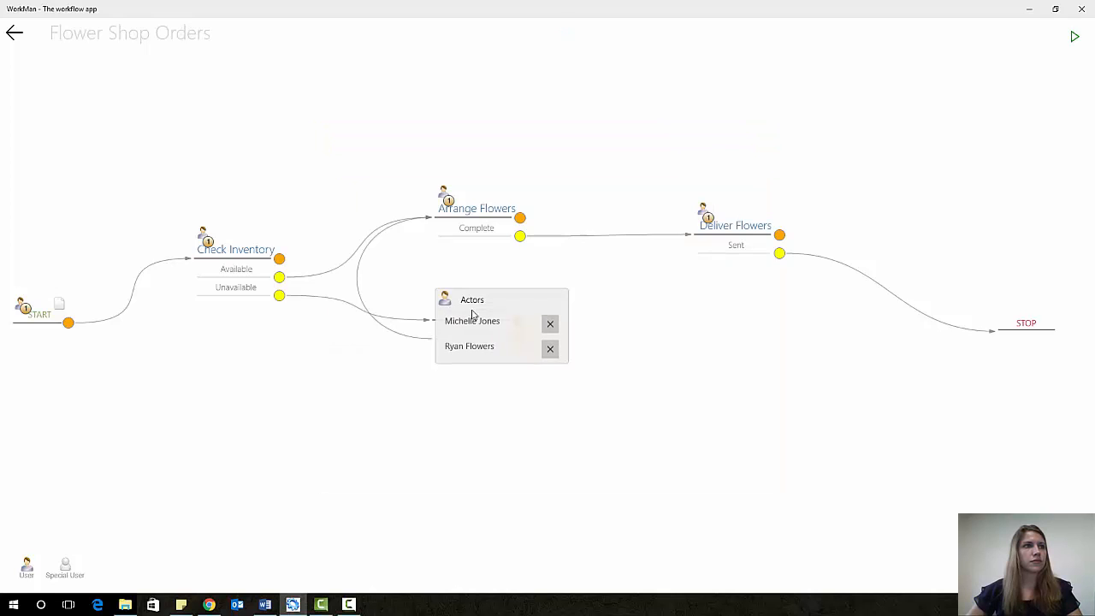
{"action": "left_click", "coordinate": [551, 324]}
{"action": "left_click", "coordinate": [620, 306]}
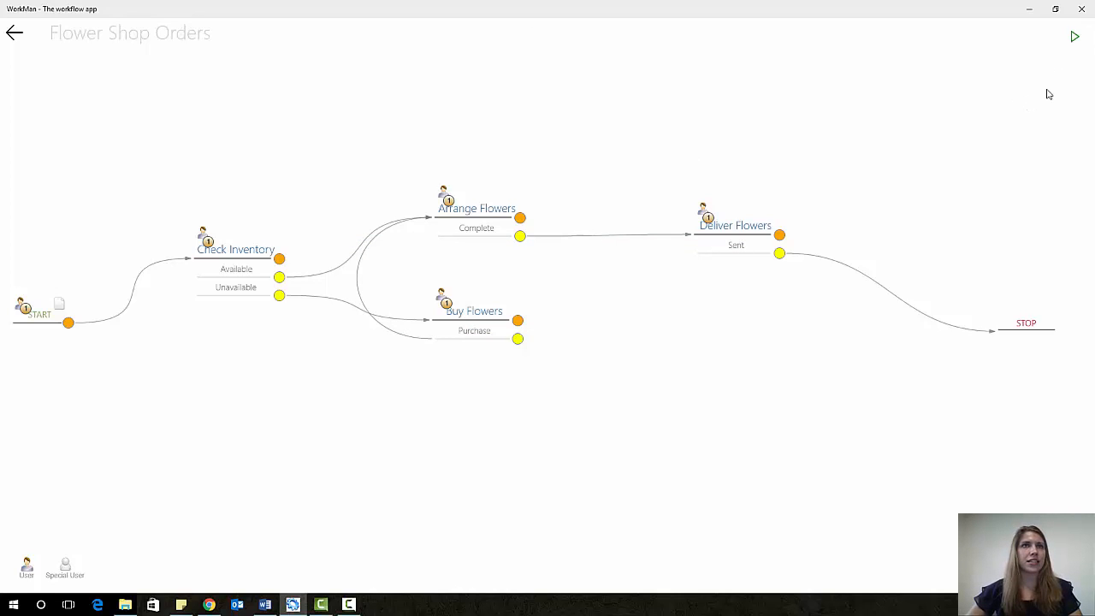
- Run the workflow and submit a Congratulations order with the note 'Flower Type: Sunflowers'
{"action": "left_click", "coordinate": [1075, 39]}
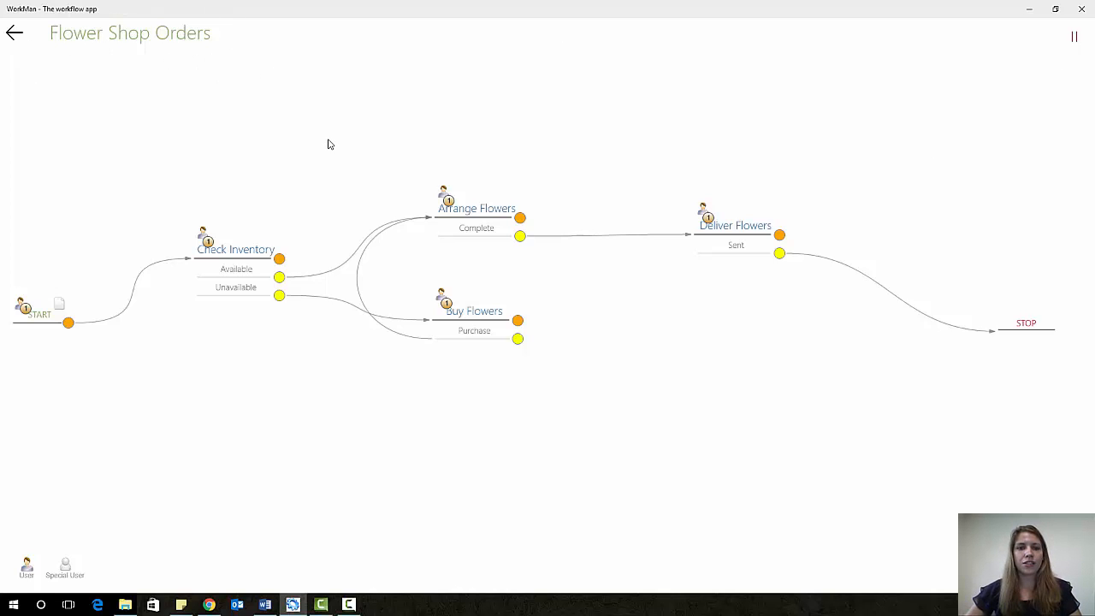
{"action": "left_click", "coordinate": [20, 40]}
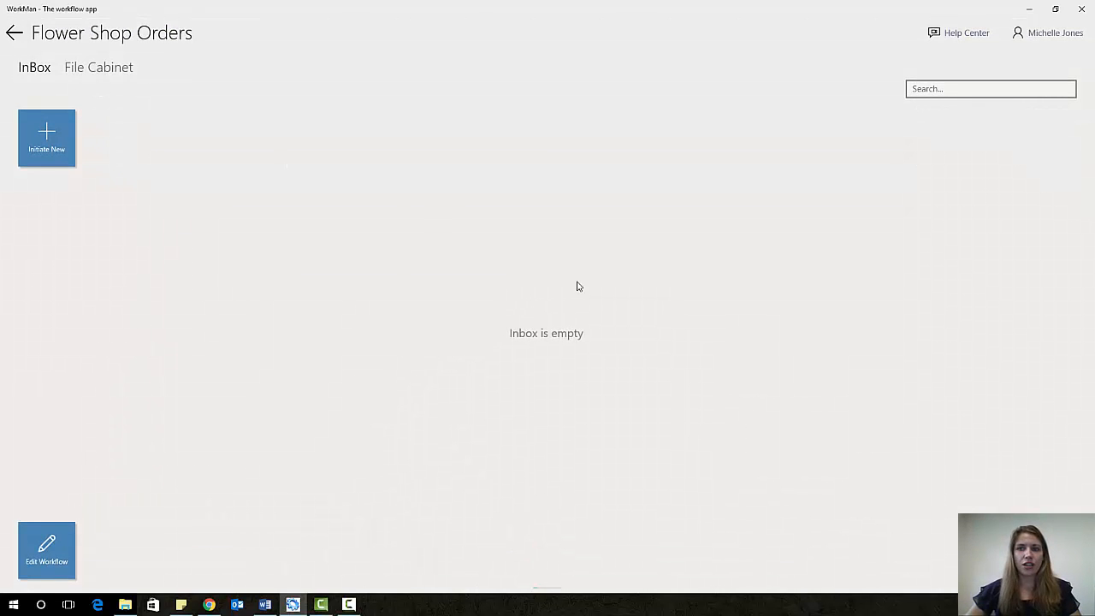
{"action": "left_click", "coordinate": [52, 141]}
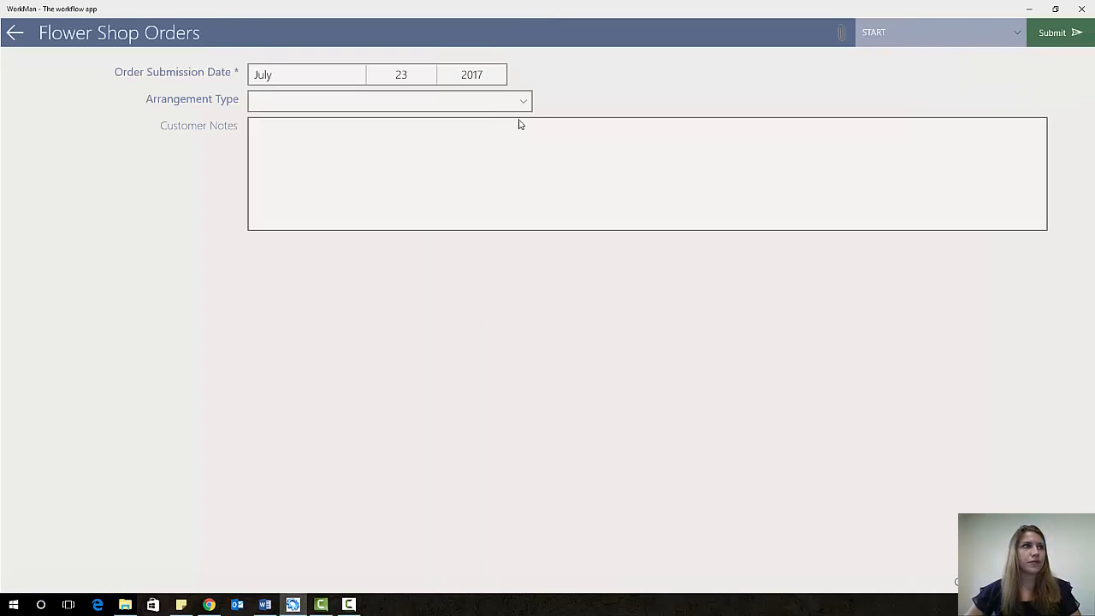
{"action": "left_click", "coordinate": [457, 104]}
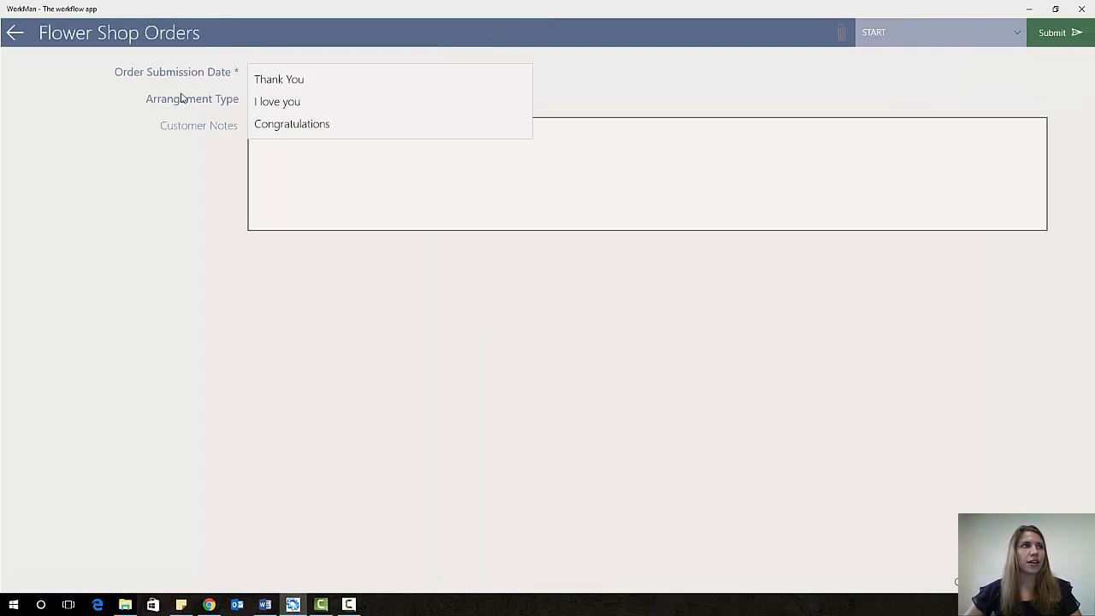
{"action": "left_click", "coordinate": [393, 129]}
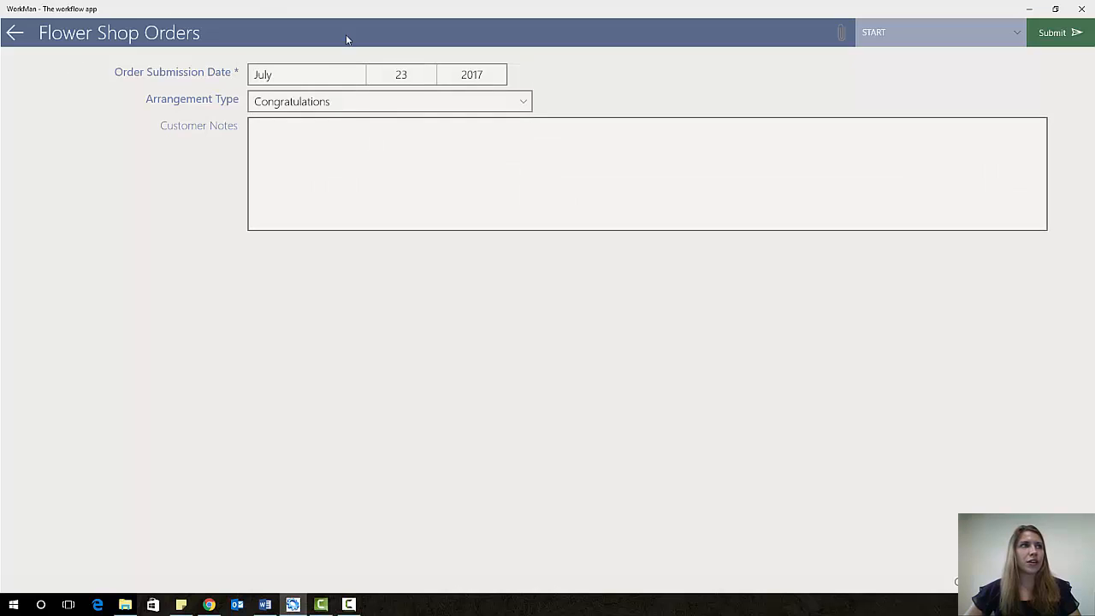
{"action": "left_click", "coordinate": [427, 162]}
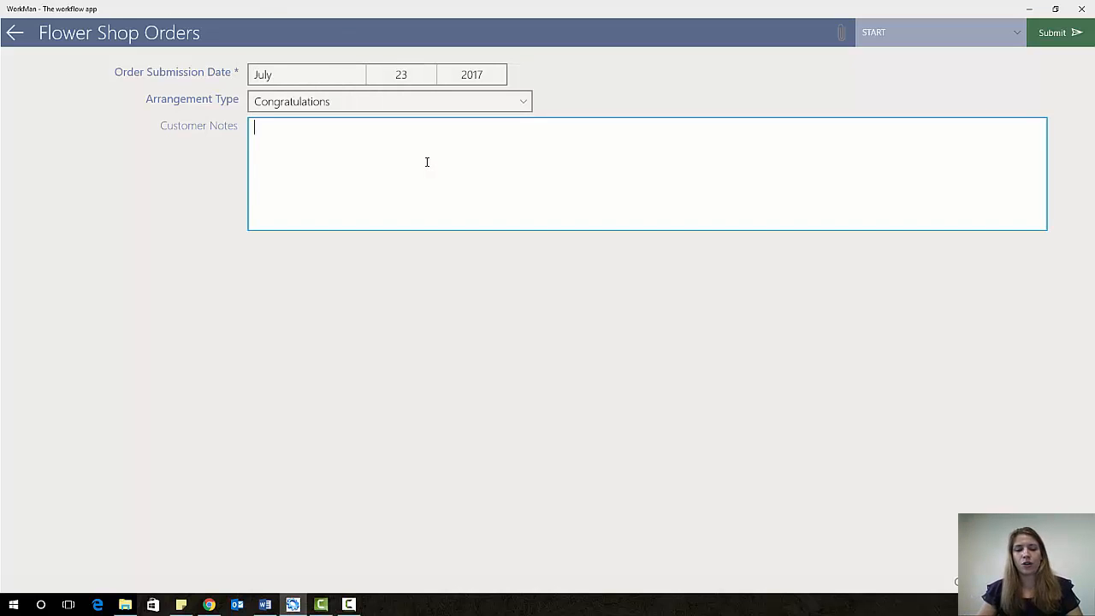
{"action": "type", "text": "Flo"}
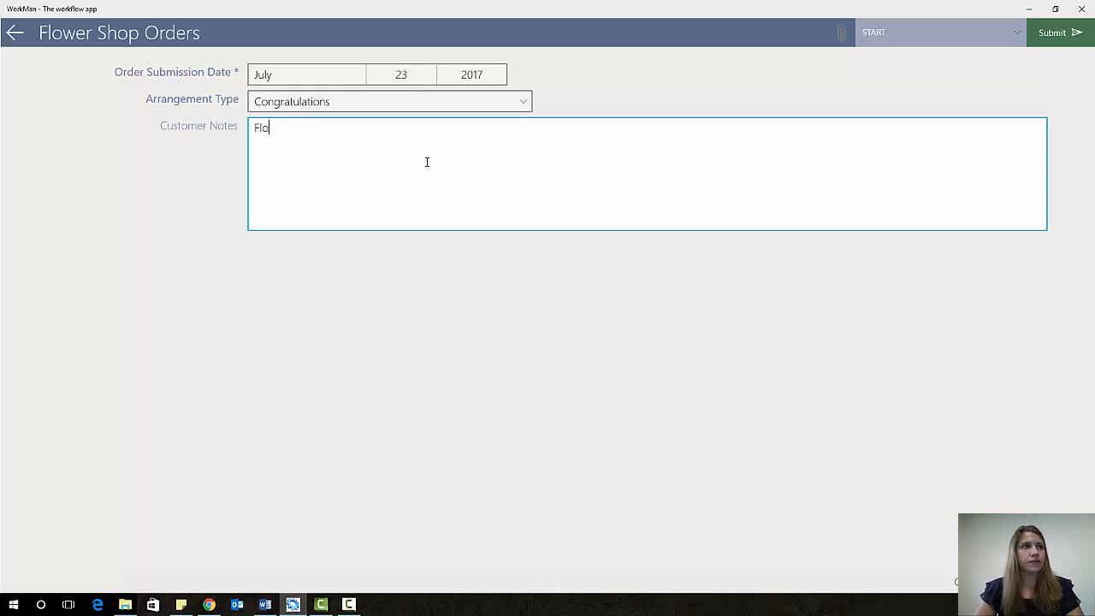
{"action": "type", "text": "wer Type: S"}
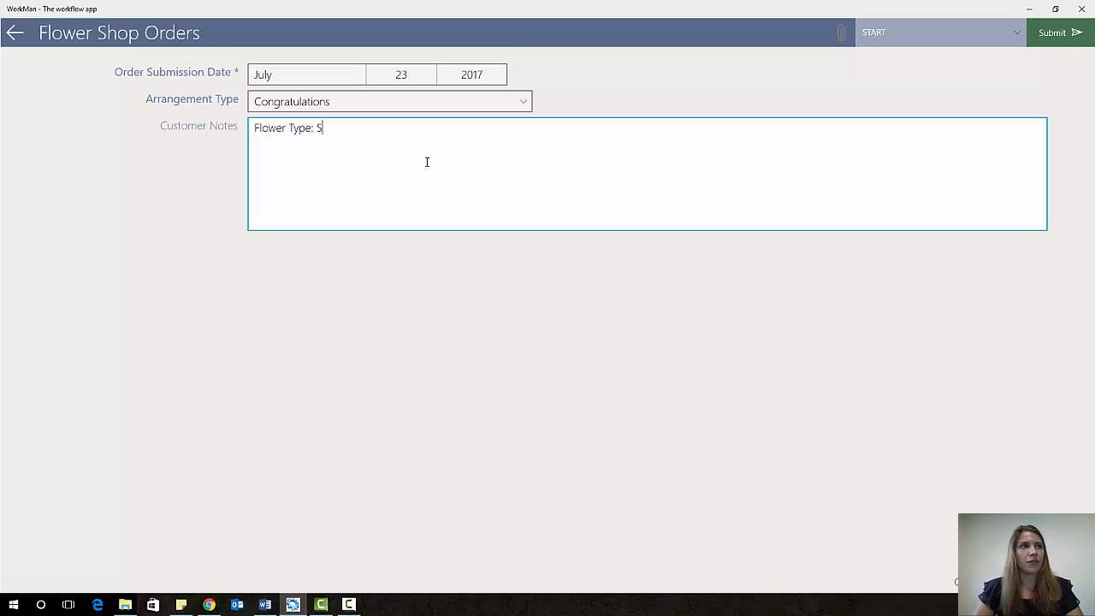
{"action": "type", "text": "unflowers"}
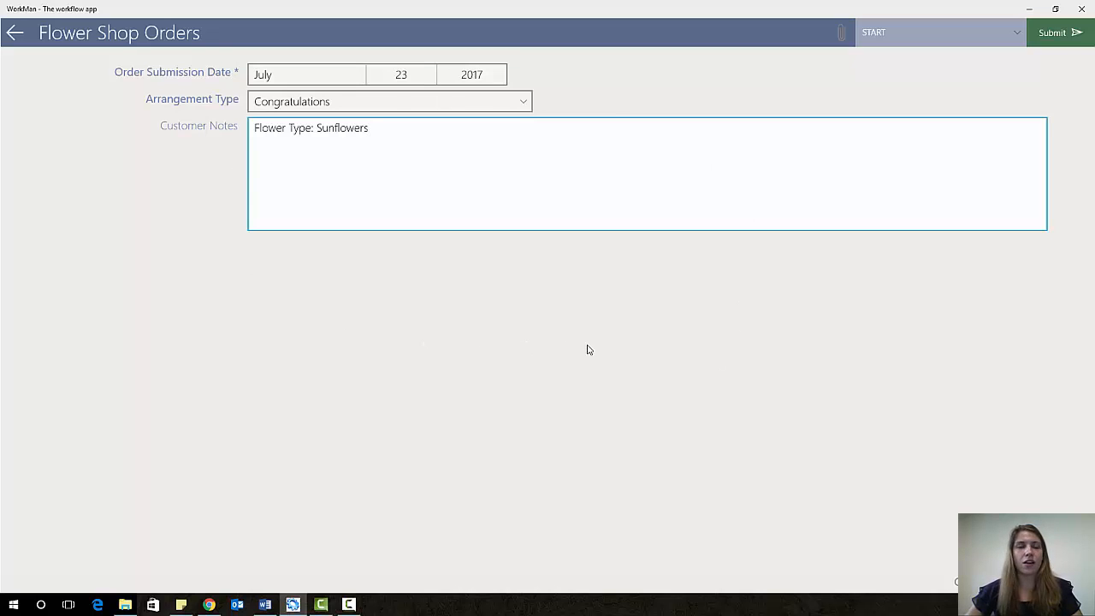
{"action": "left_click", "coordinate": [1077, 34]}
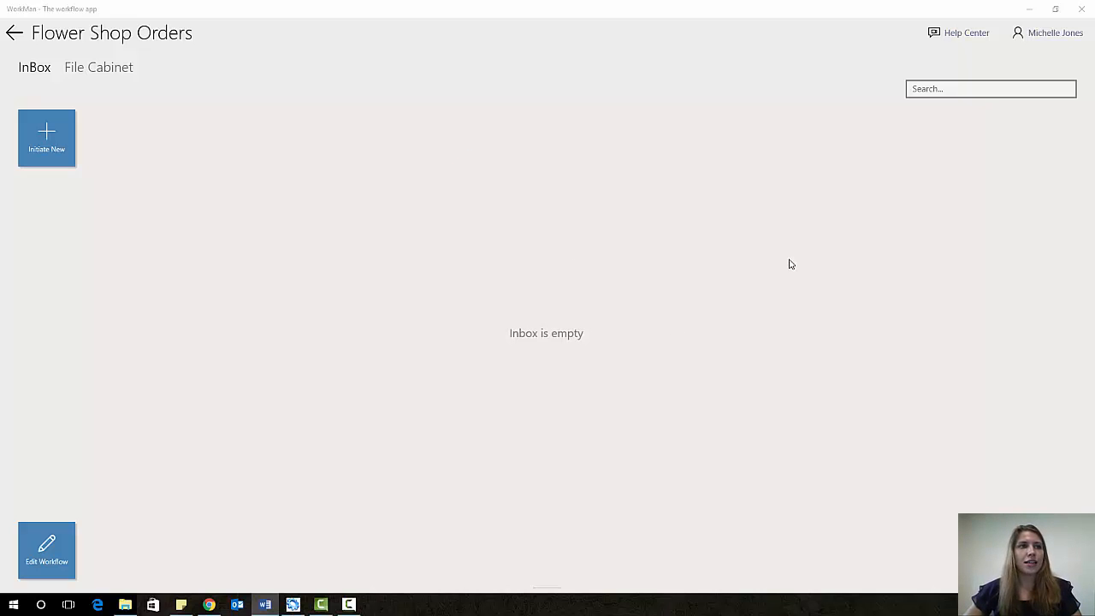
- Sign out and paste the next employee's user name into the login form
{"action": "left_click", "coordinate": [1065, 37]}
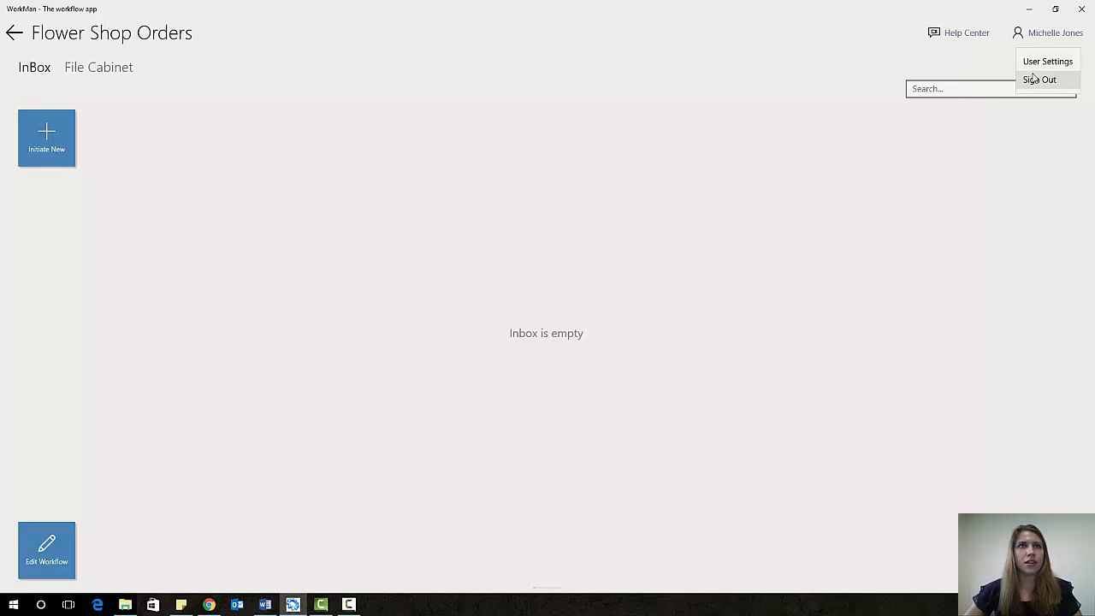
{"action": "left_click", "coordinate": [1061, 86]}
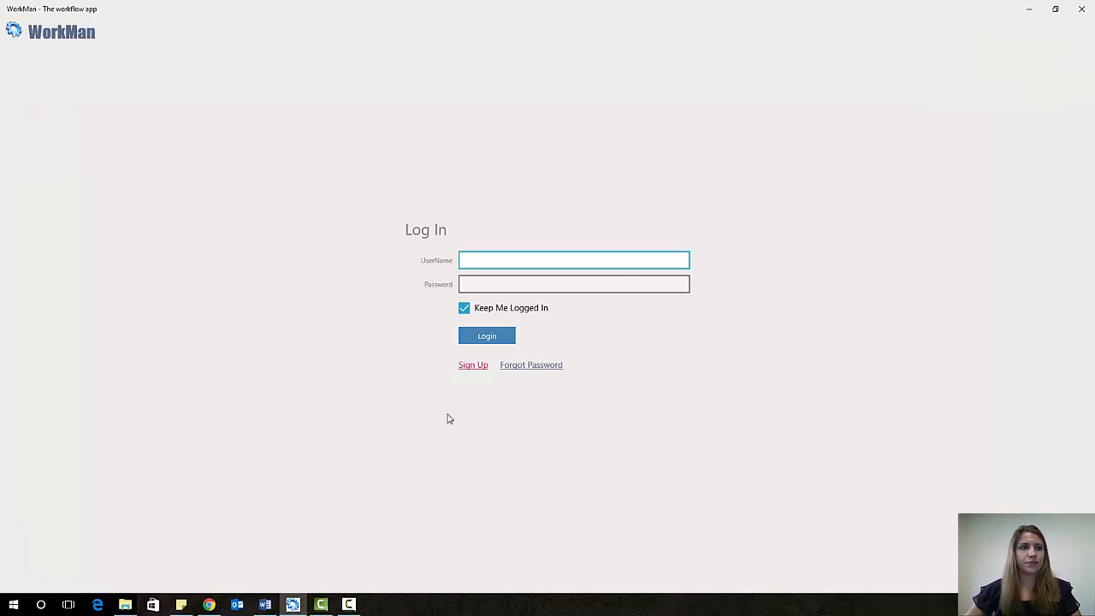
{"action": "key", "text": "alt+Tab"}
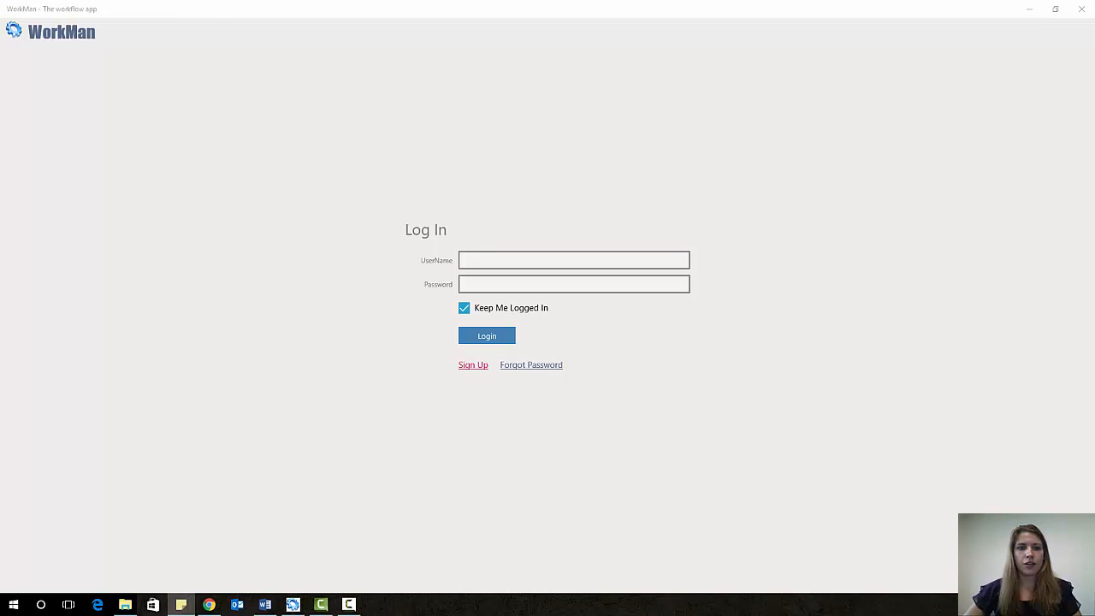
{"action": "left_click", "coordinate": [600, 260]}
{"action": "type", "text": "v"}
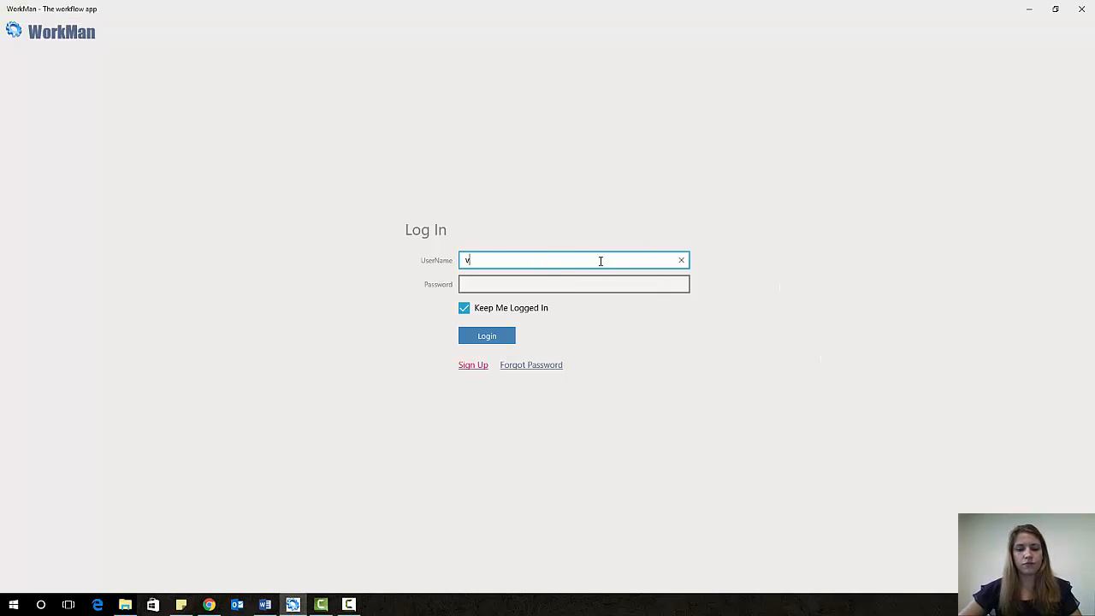
{"action": "key", "text": "BackSpace"}
{"action": "key", "text": "ctrl+v"}
- Paste the account password, turn off staying logged in, log in, and close the welcome message
{"action": "key", "text": "alt+Tab"}
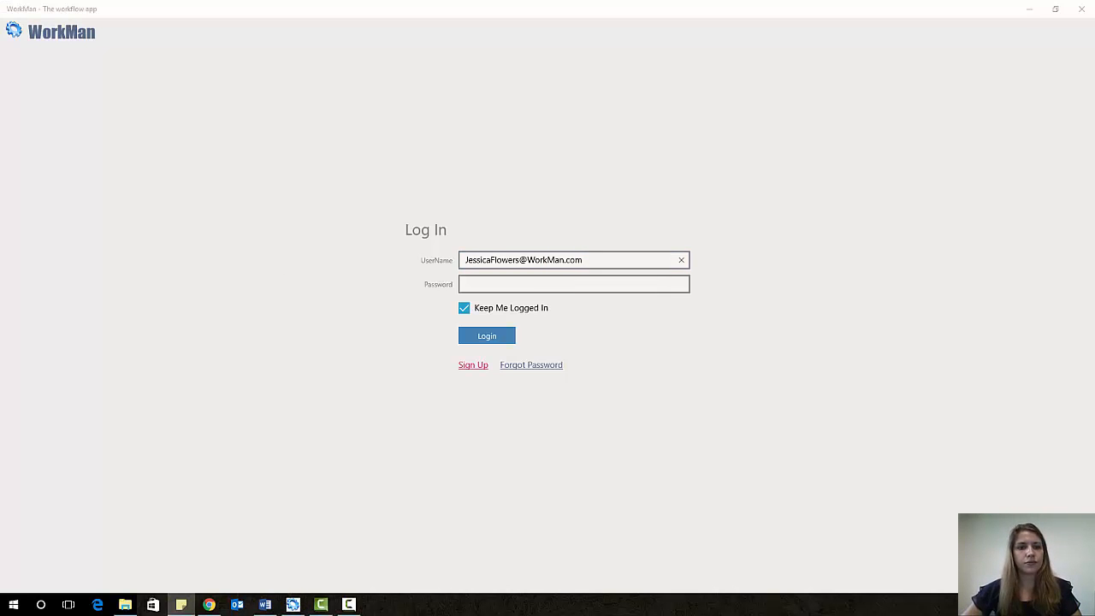
{"action": "left_click", "coordinate": [514, 283]}
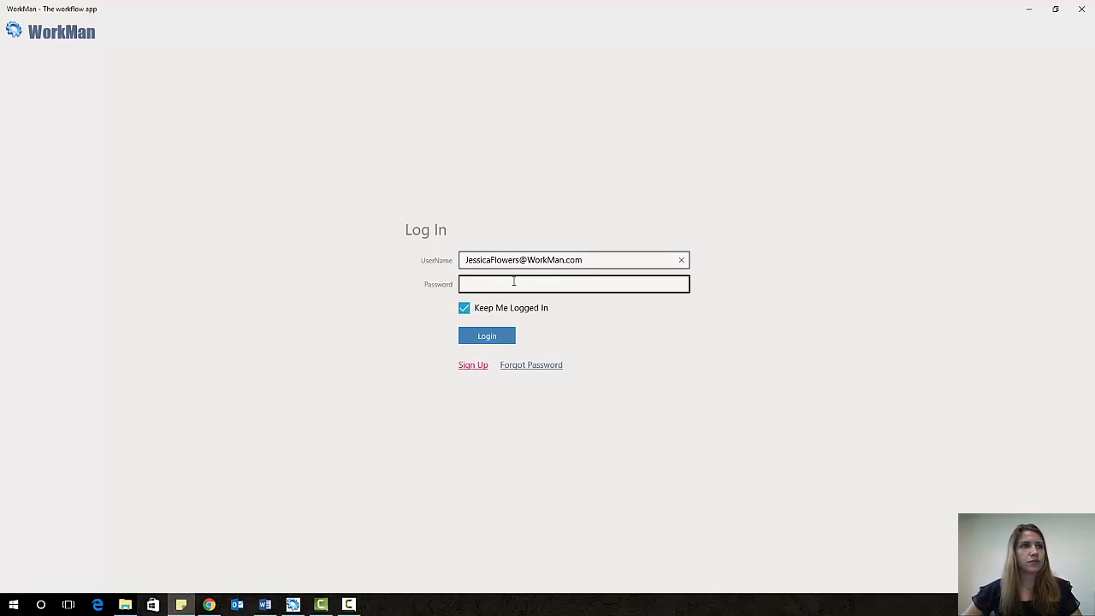
{"action": "key", "text": "ctrl+v"}
{"action": "left_click", "coordinate": [463, 309]}
{"action": "left_click", "coordinate": [487, 335]}
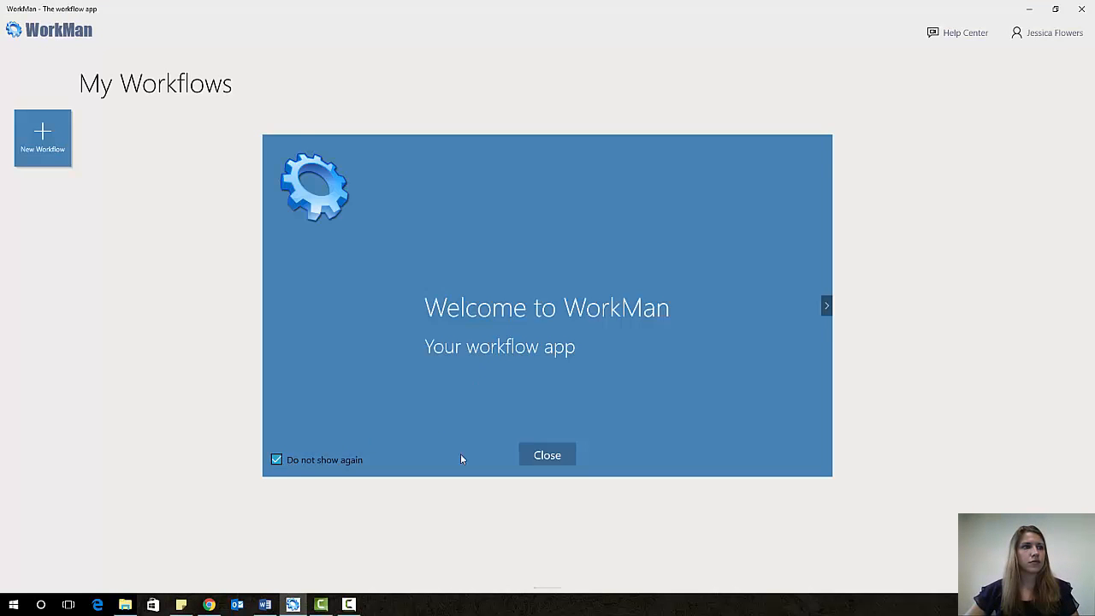
{"action": "left_click", "coordinate": [543, 455]}
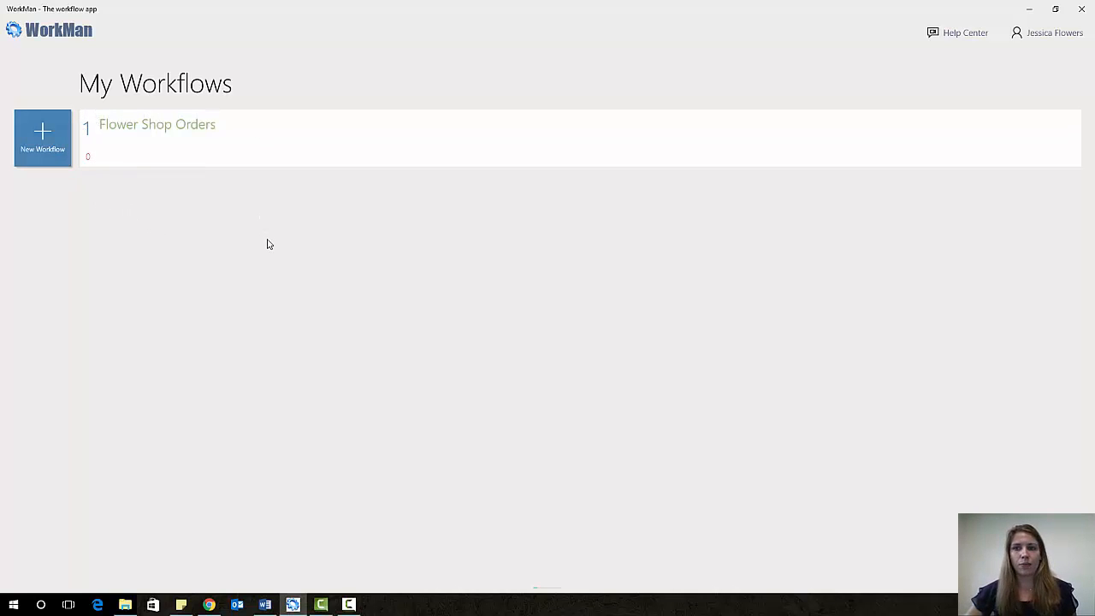
- Mark the Congratulations order at Check Inventory as Available and submit it
{"action": "left_click", "coordinate": [305, 138]}
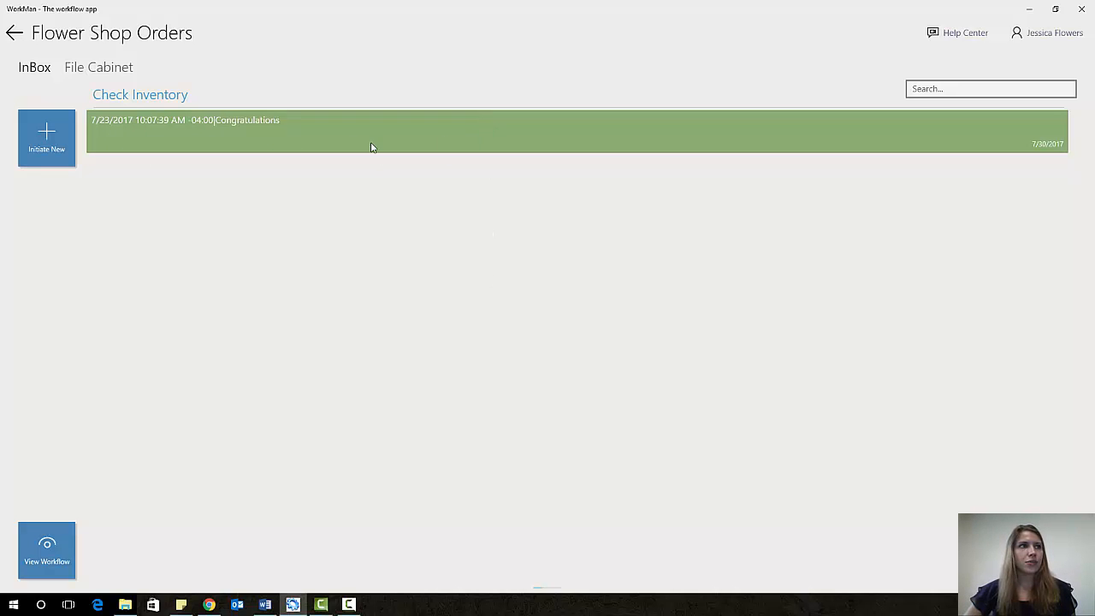
{"action": "left_click", "coordinate": [495, 138]}
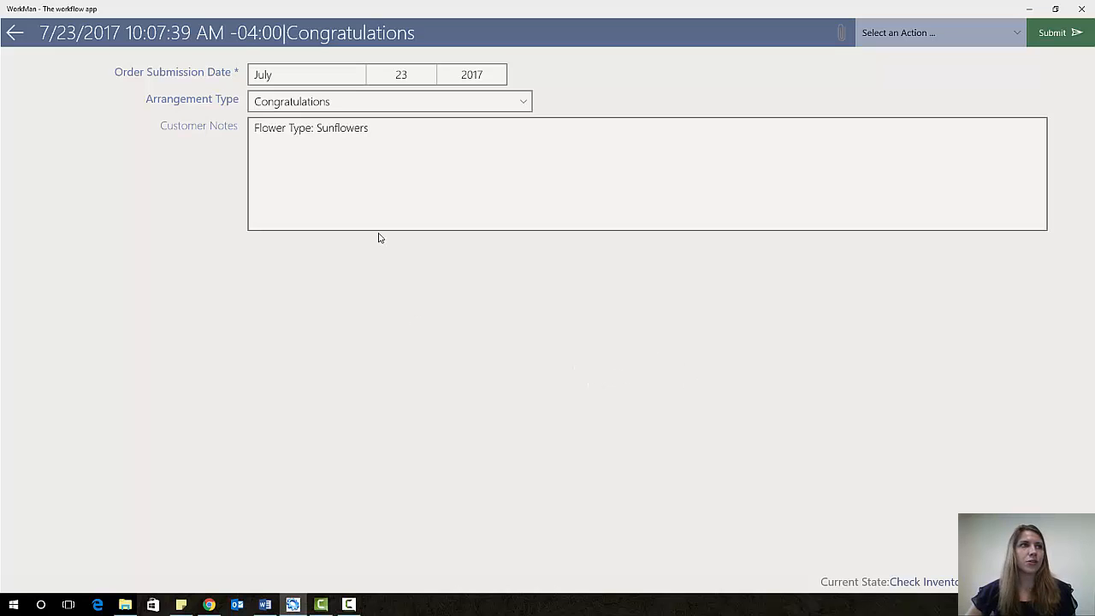
{"action": "left_click", "coordinate": [921, 43]}
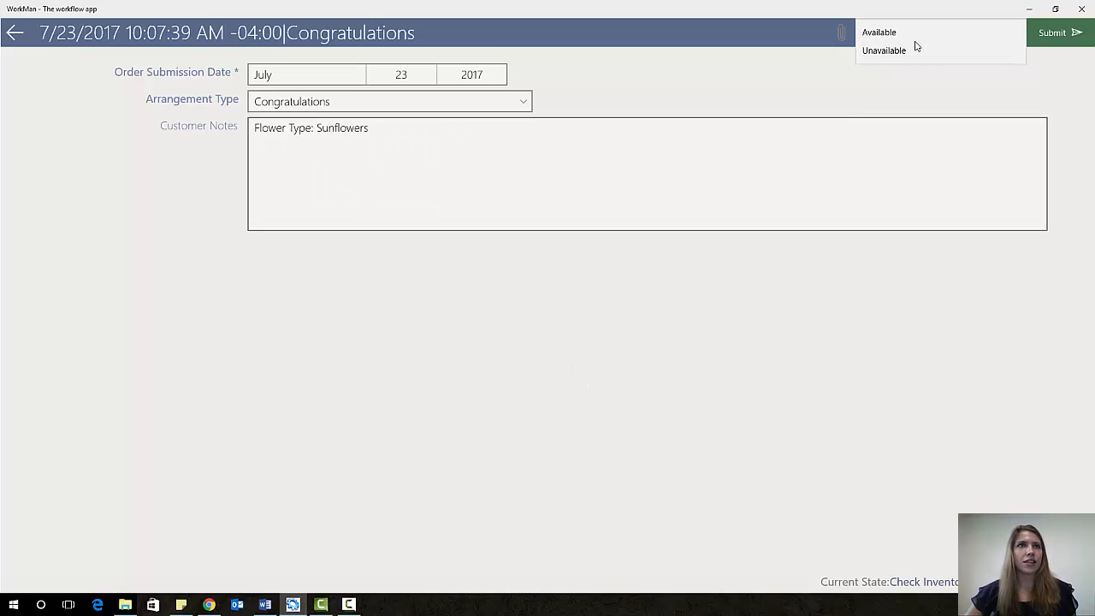
{"action": "left_click", "coordinate": [888, 32]}
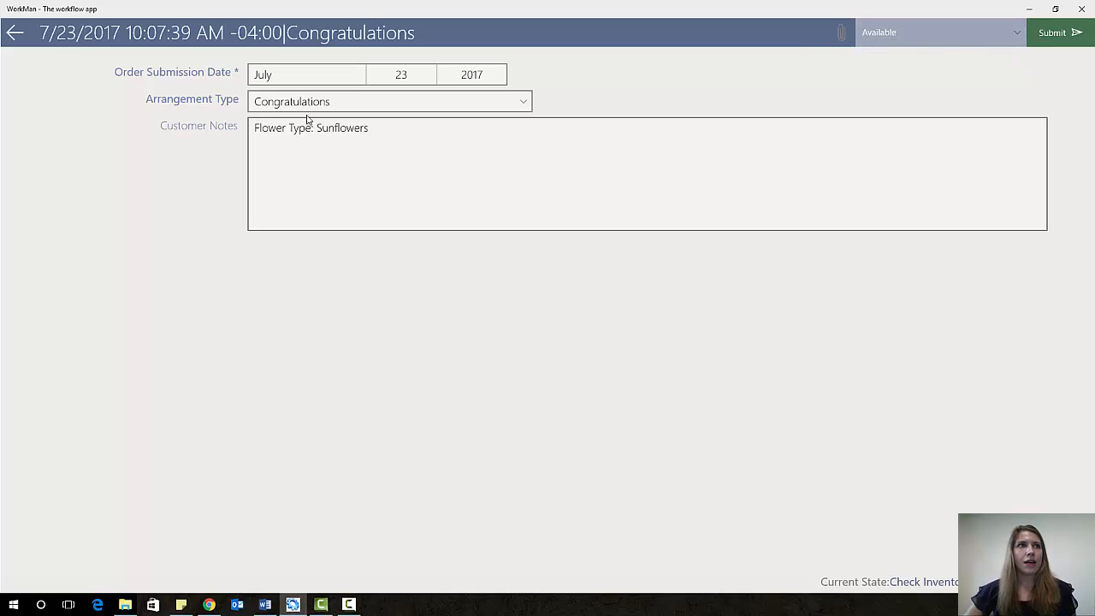
{"action": "left_click", "coordinate": [1074, 39]}
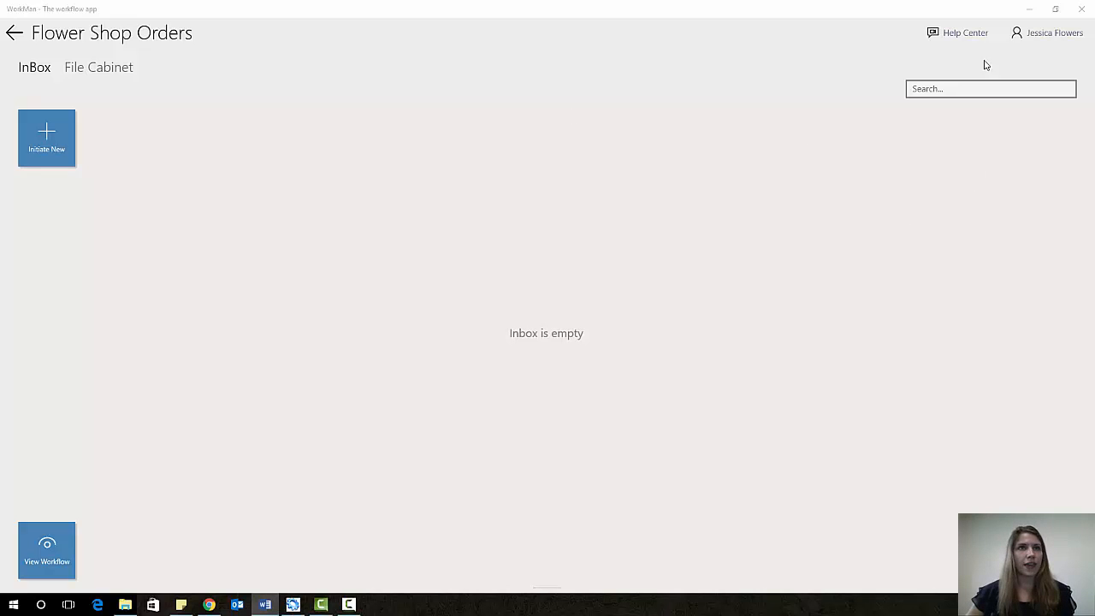
- Sign out, log in as the next employee with pasted credentials, and close the welcome message
{"action": "left_click", "coordinate": [1078, 32]}
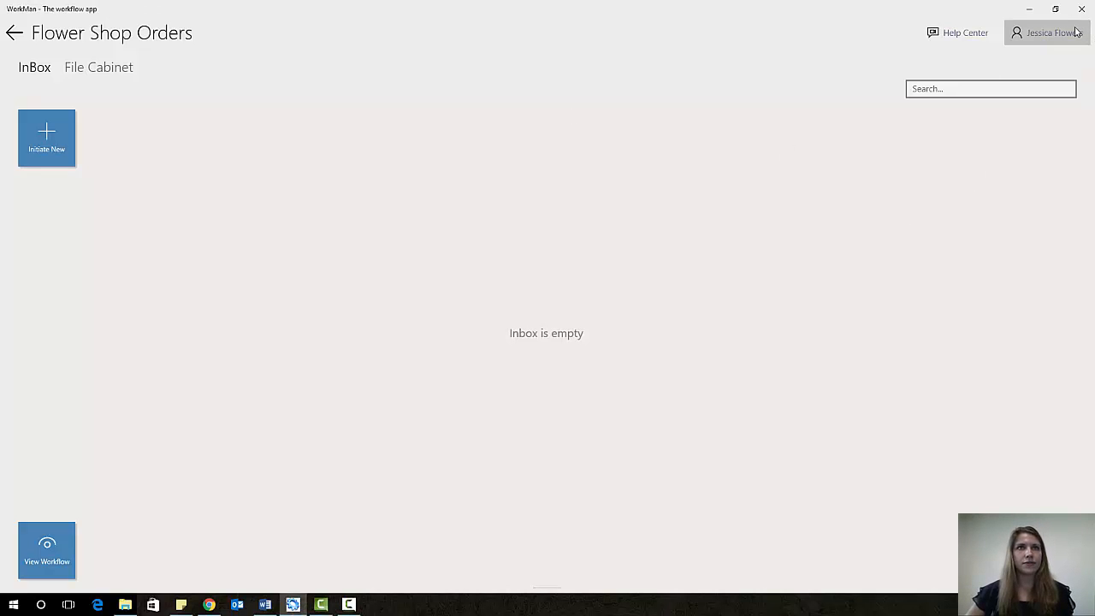
{"action": "left_click", "coordinate": [1048, 80]}
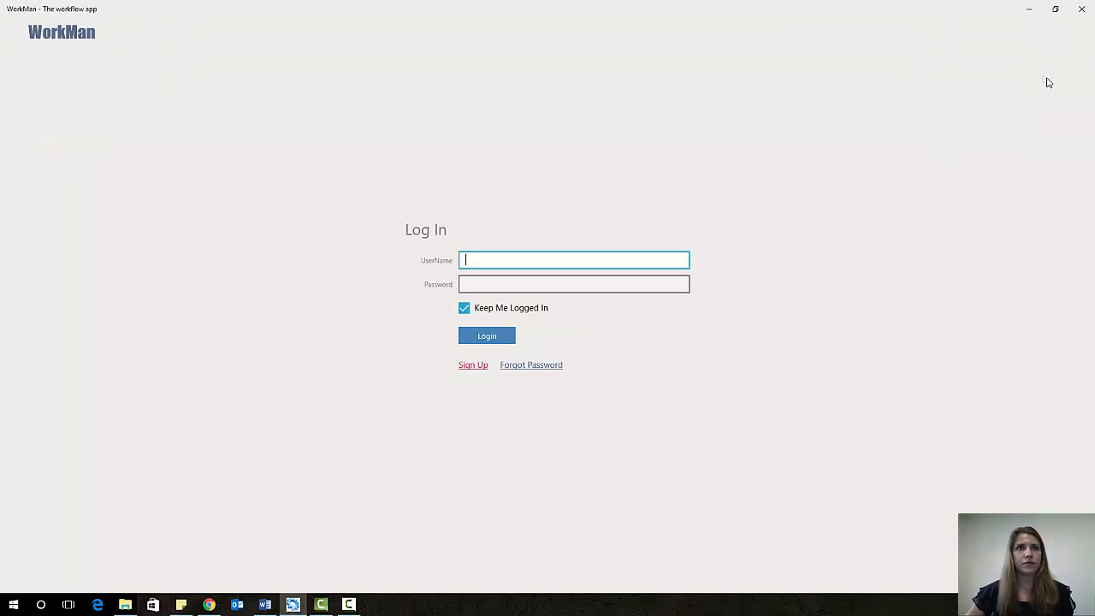
{"action": "key", "text": "alt+Tab"}
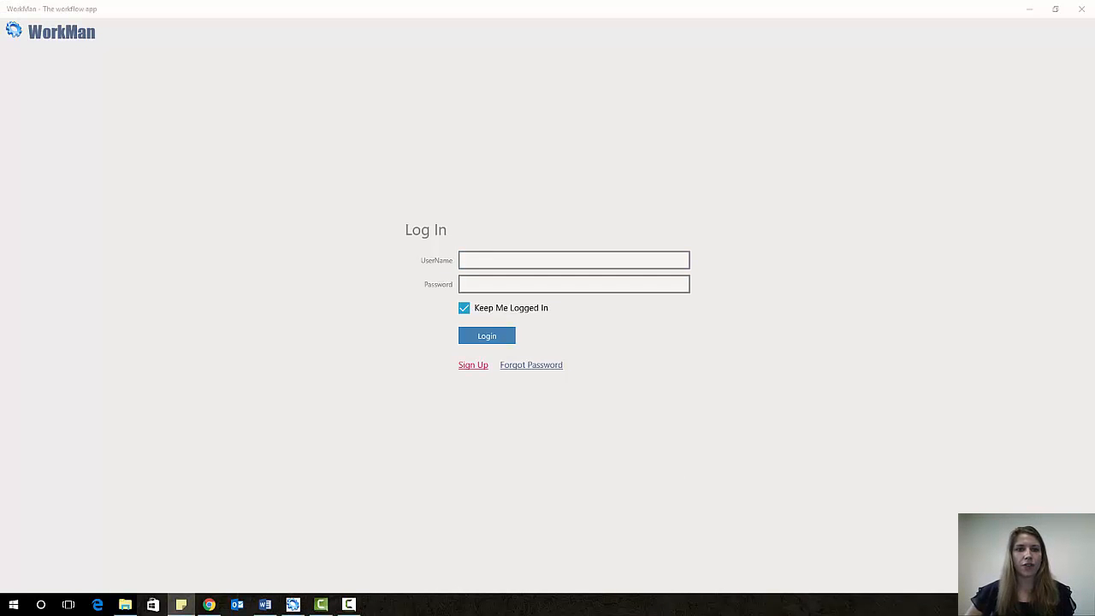
{"action": "left_click", "coordinate": [581, 262]}
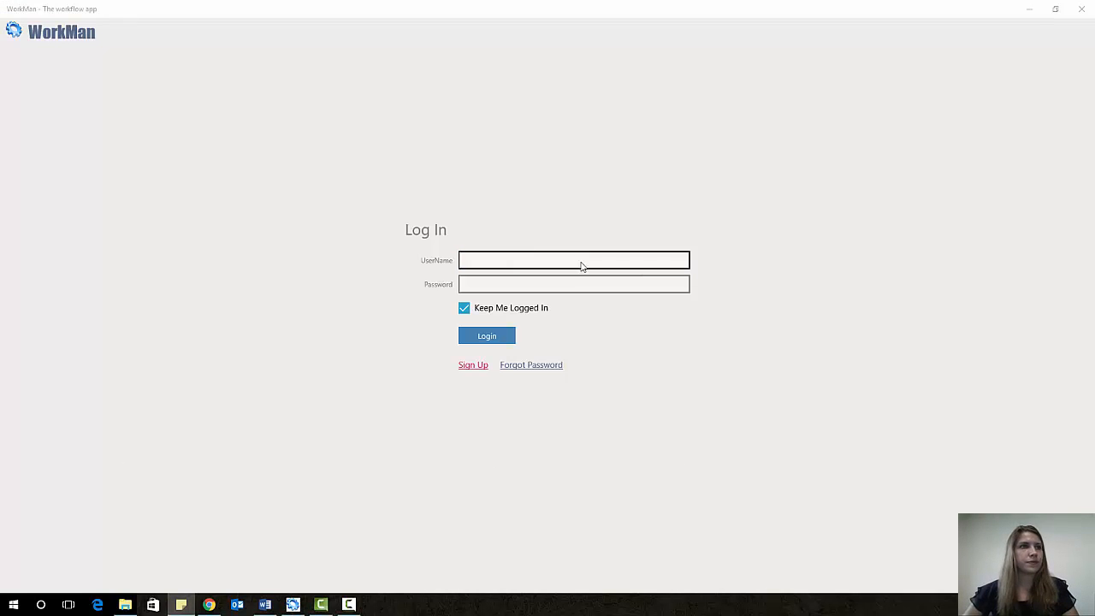
{"action": "key", "text": "ctrl+v"}
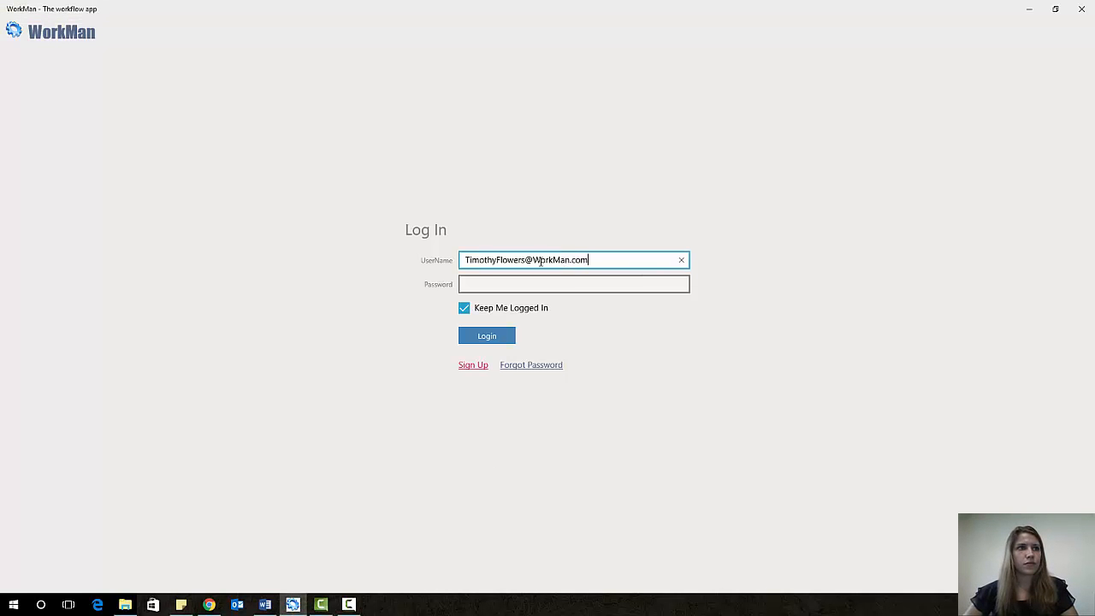
{"action": "key", "text": "alt+Tab"}
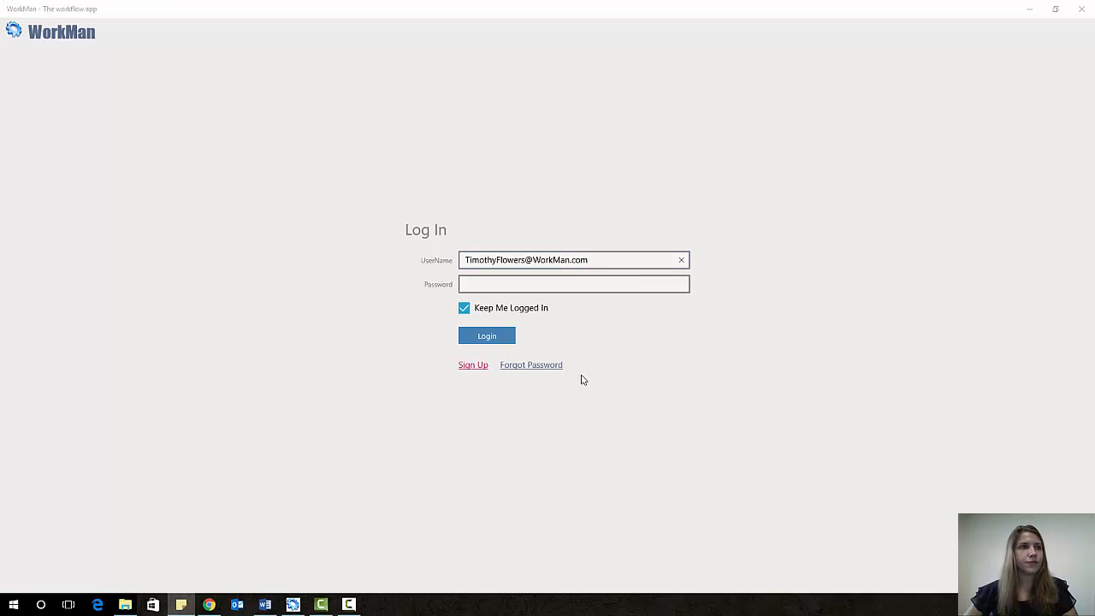
{"action": "left_click", "coordinate": [540, 284]}
{"action": "key", "text": "ctrl+v"}
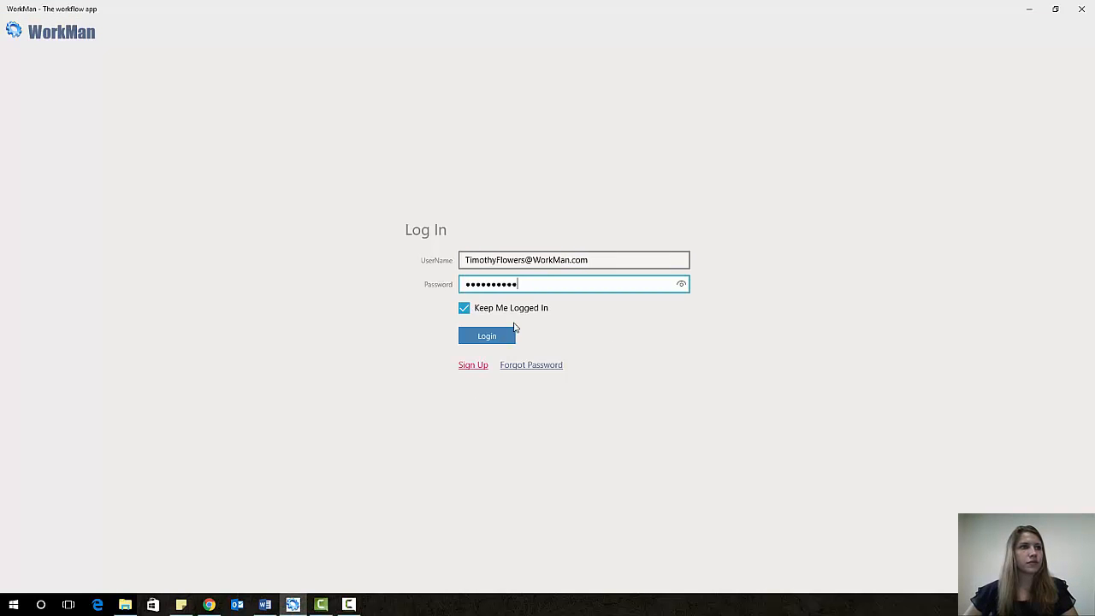
{"action": "left_click", "coordinate": [504, 336]}
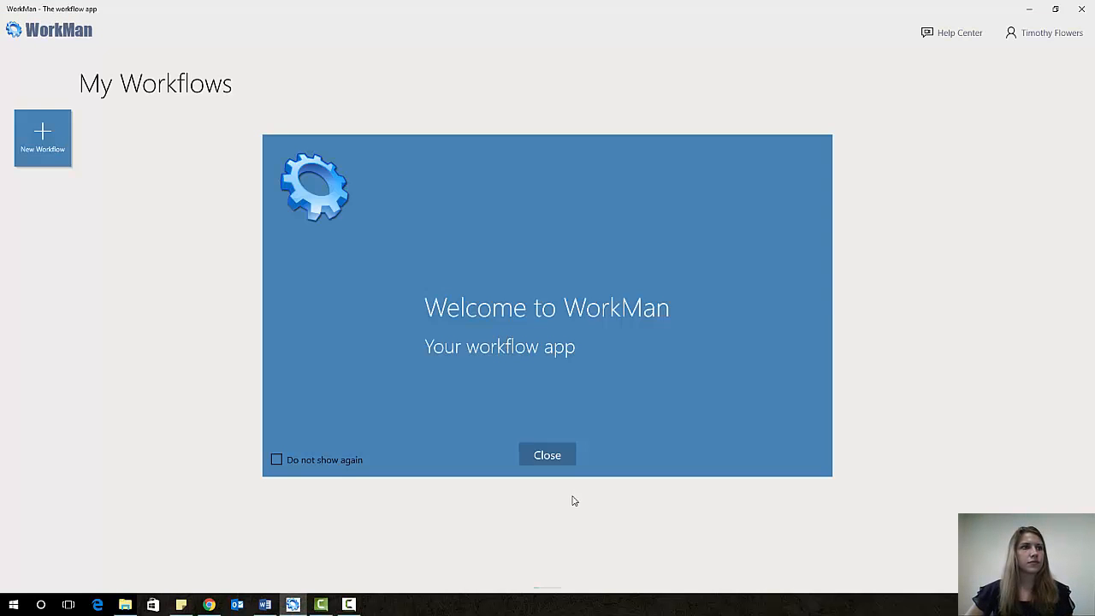
{"action": "left_click", "coordinate": [566, 463]}
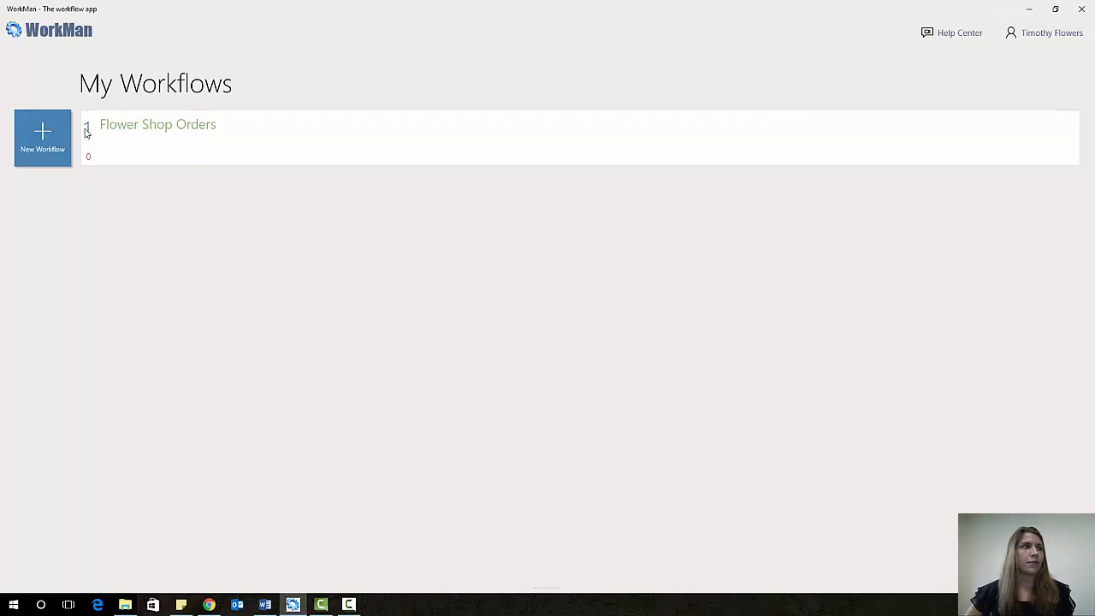
- Open Flower Shop Orders, view its workflow diagram, and go back to the InBox
{"action": "left_click", "coordinate": [300, 146]}
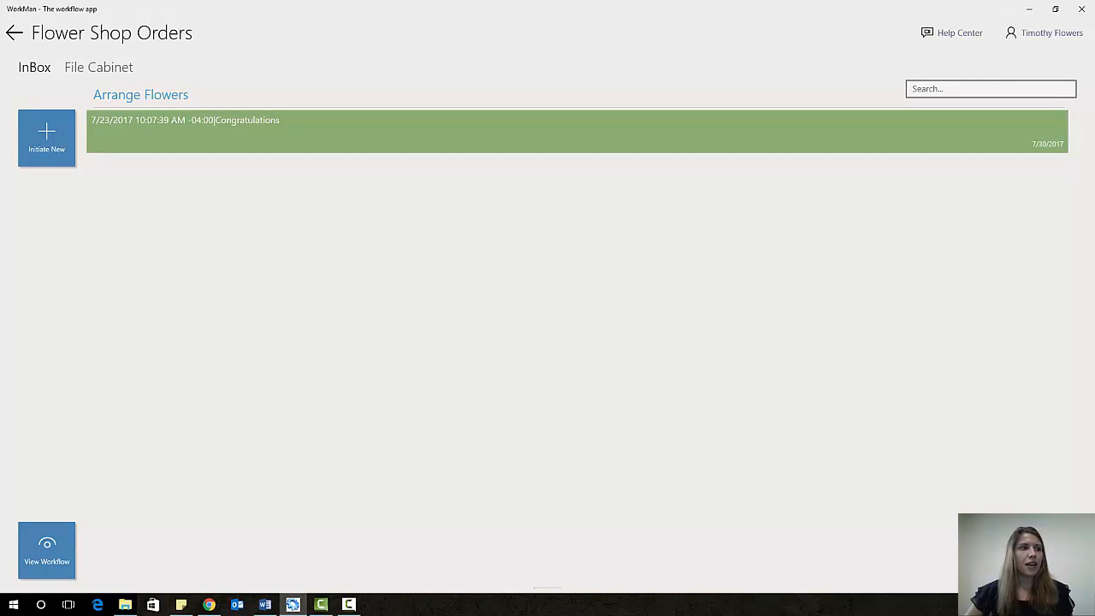
{"action": "key", "text": "alt+Tab"}
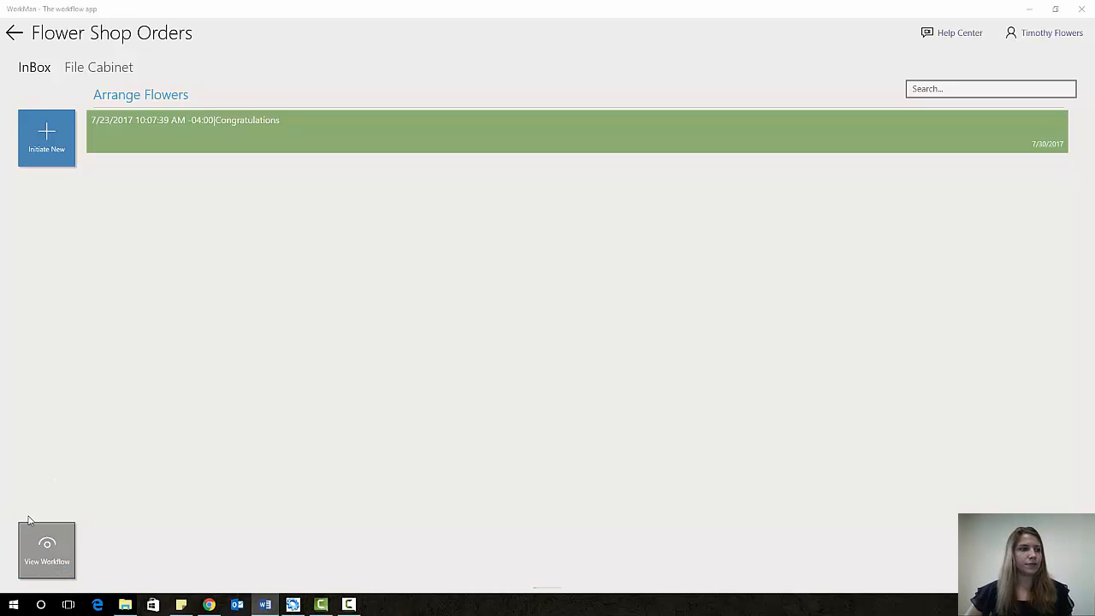
{"action": "left_click", "coordinate": [48, 561]}
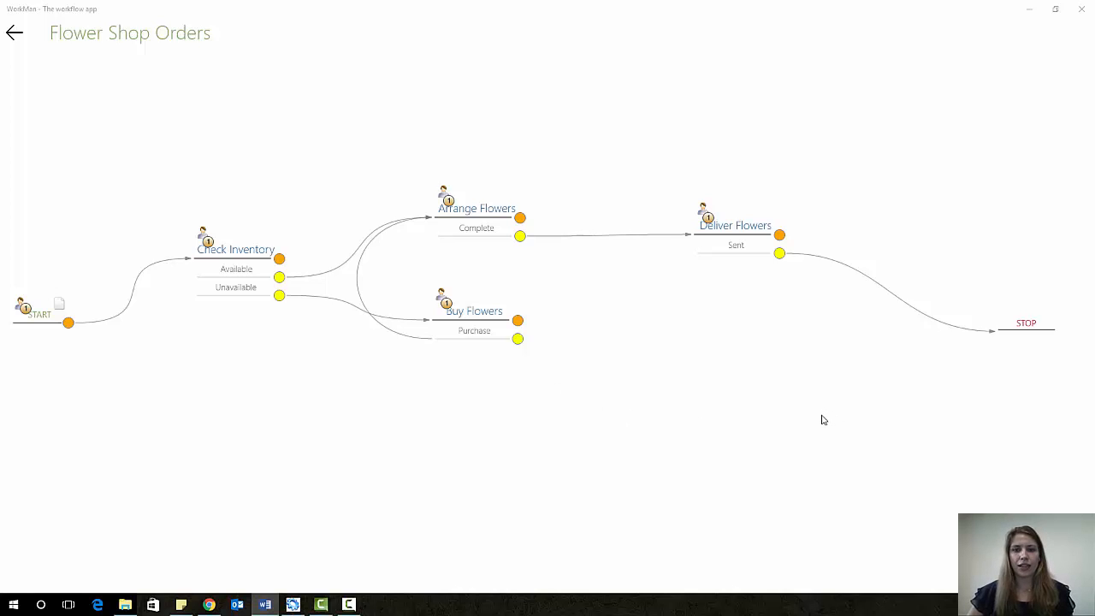
{"action": "left_click", "coordinate": [14, 35]}
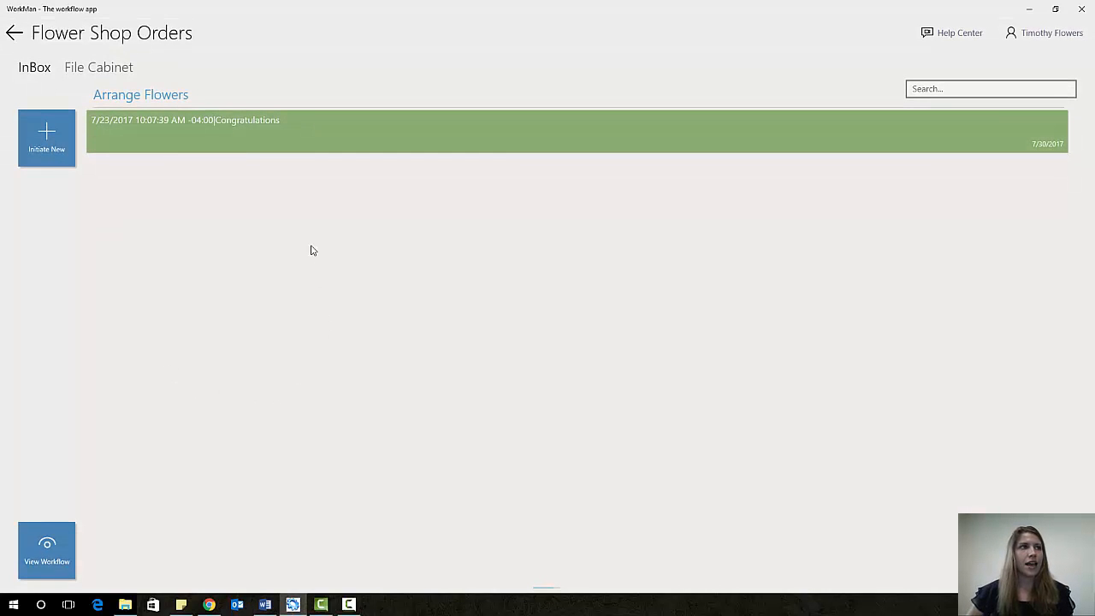
- Set the Congratulations order's action to Complete and submit it from Arrange Flowers
{"action": "left_click", "coordinate": [670, 131]}
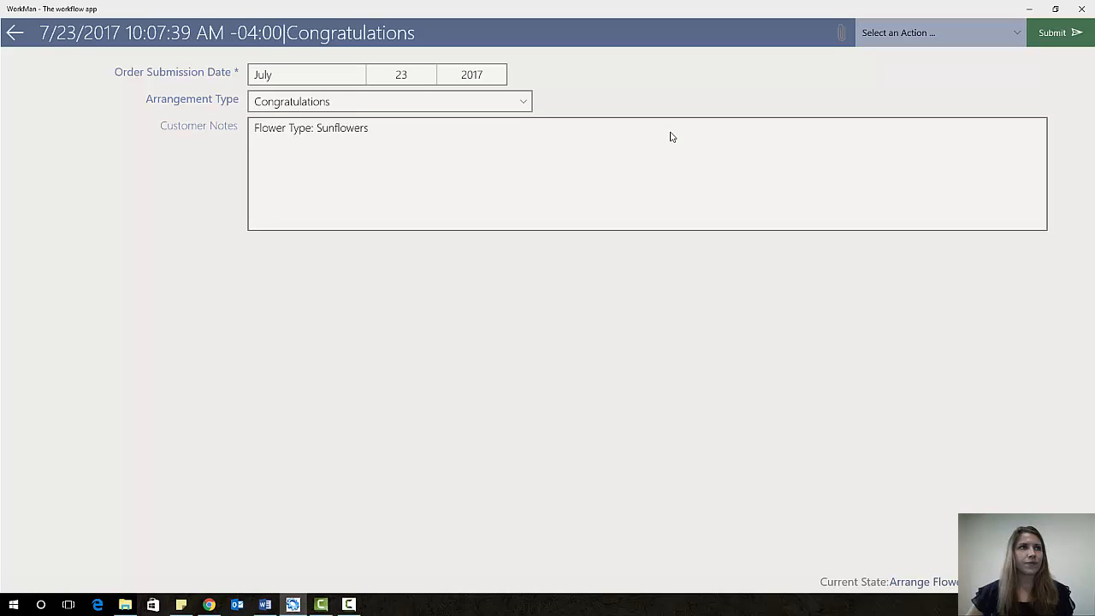
{"action": "left_click", "coordinate": [923, 40]}
{"action": "left_click", "coordinate": [876, 33]}
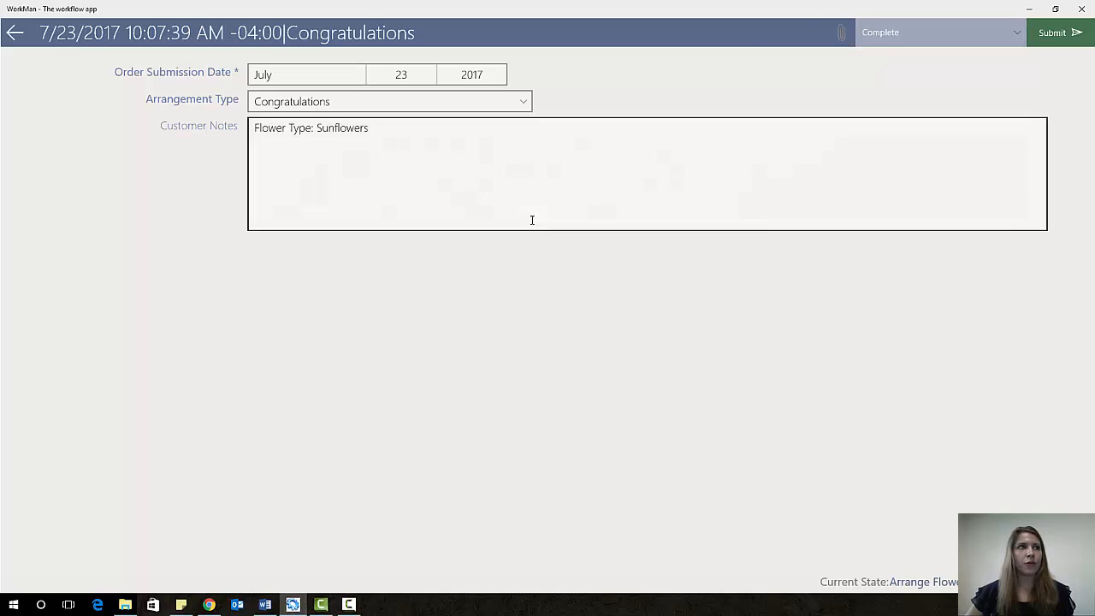
{"action": "left_click", "coordinate": [1064, 41]}
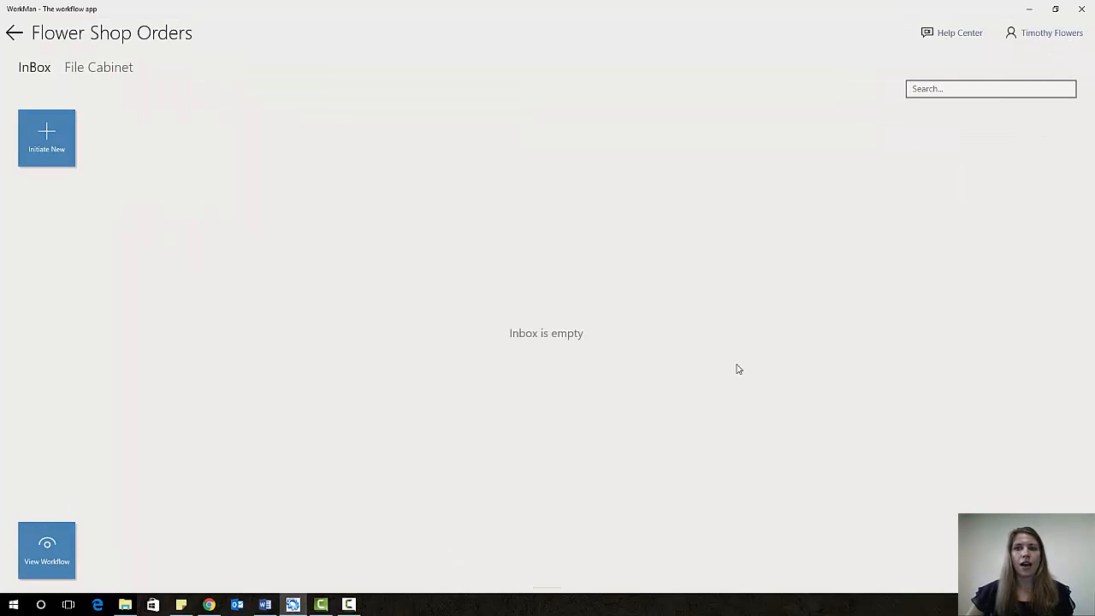
{"action": "left_click", "coordinate": [1040, 36]}
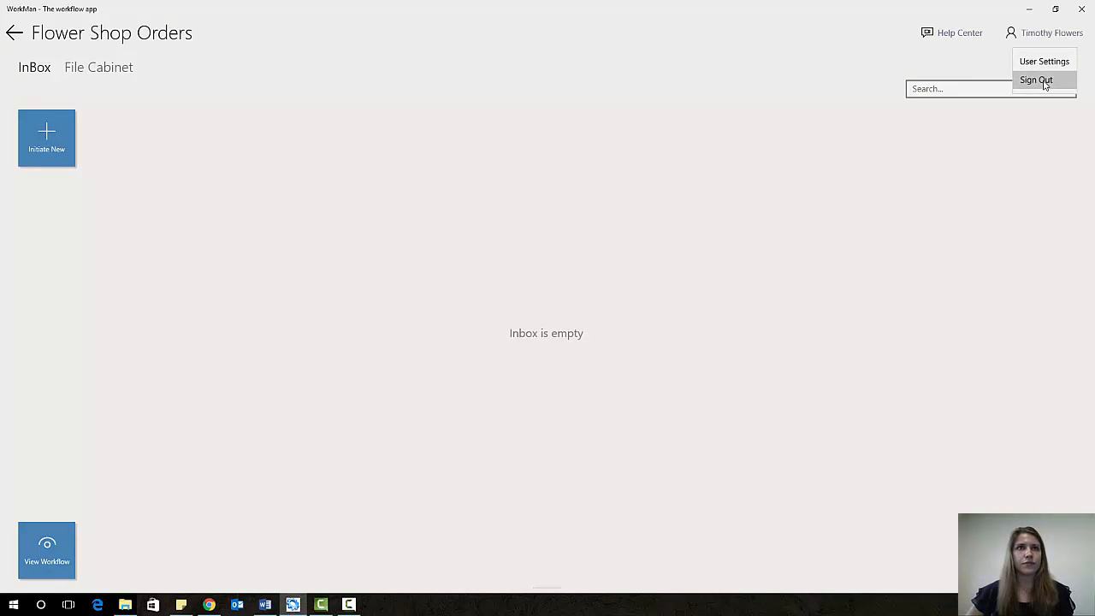
- Log in as the other employee with the pasted credentials and open their Flower Shop Orders inbox
{"action": "left_click", "coordinate": [1043, 79]}
{"action": "key", "text": "alt+Tab"}
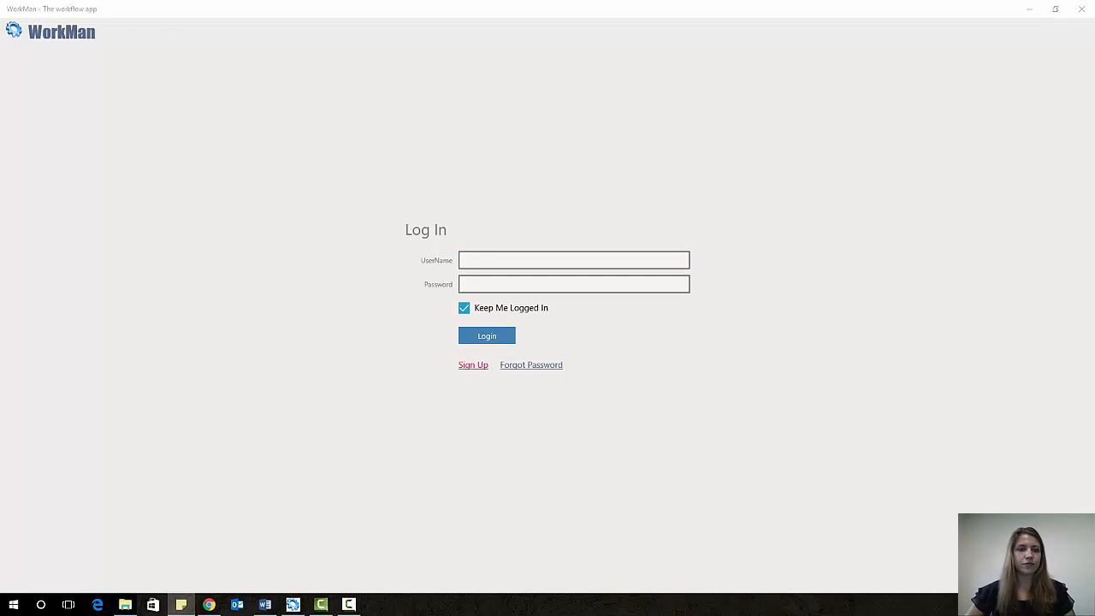
{"action": "left_click", "coordinate": [480, 260]}
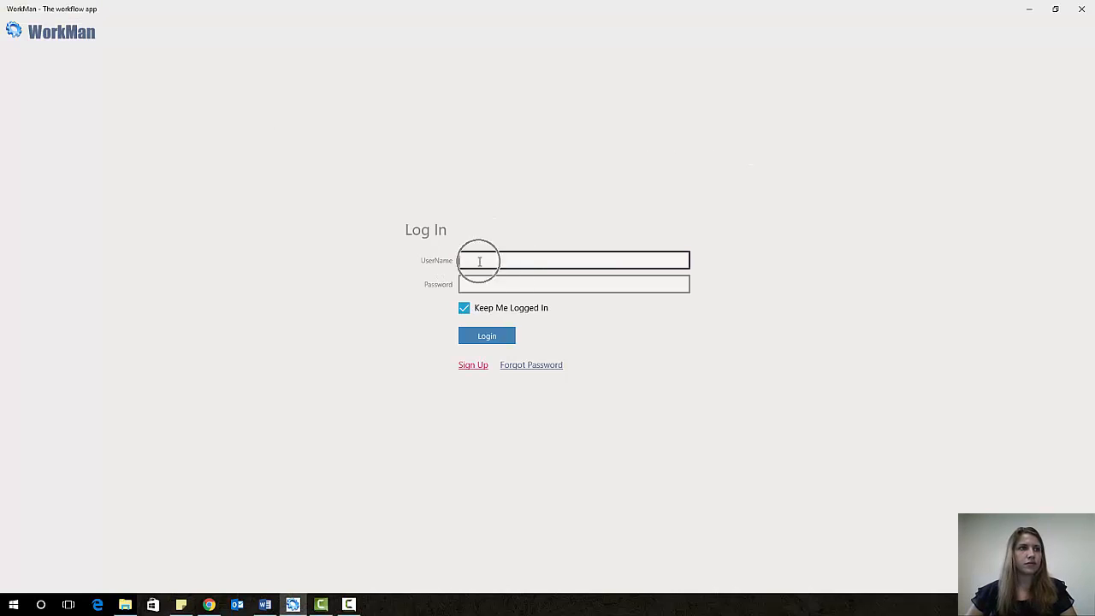
{"action": "key", "text": "ctrl+v"}
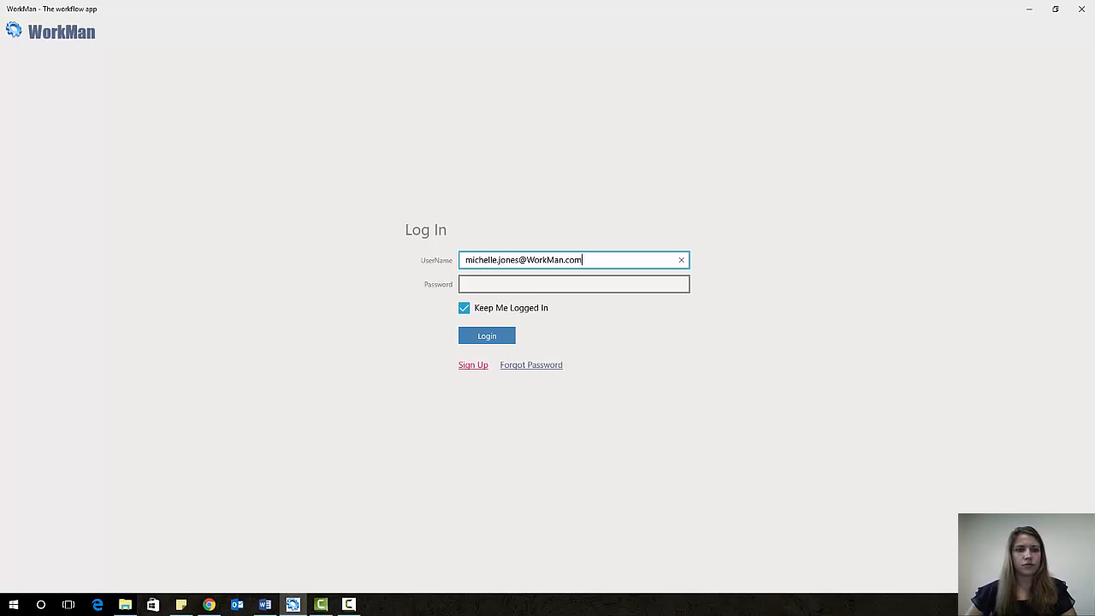
{"action": "key", "text": "alt+Tab"}
{"action": "left_click", "coordinate": [496, 284]}
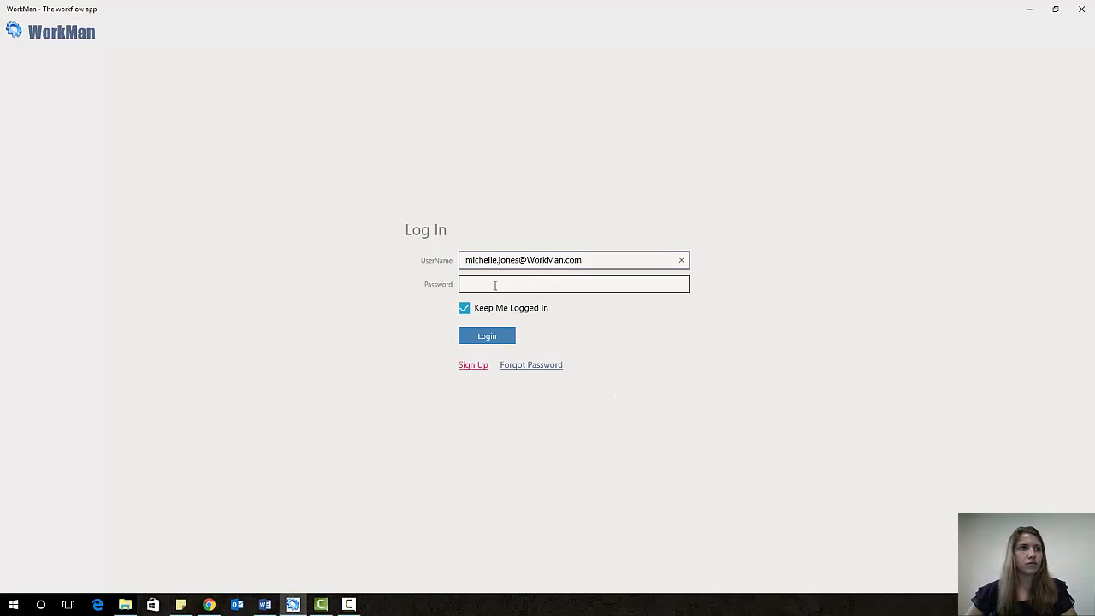
{"action": "key", "text": "ctrl+v"}
{"action": "left_click", "coordinate": [496, 339]}
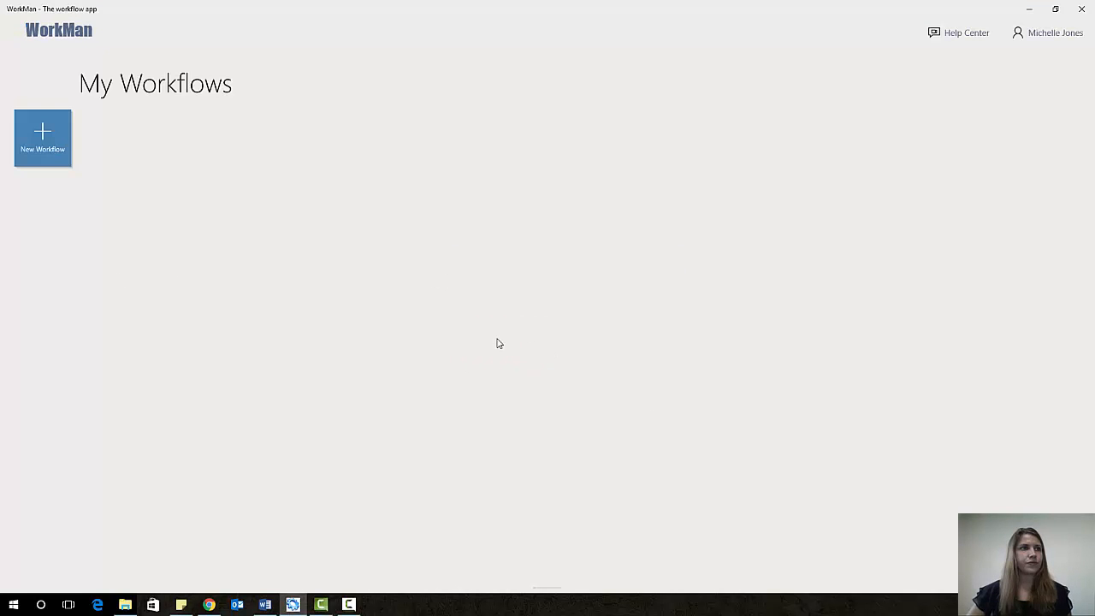
{"action": "left_click", "coordinate": [545, 456]}
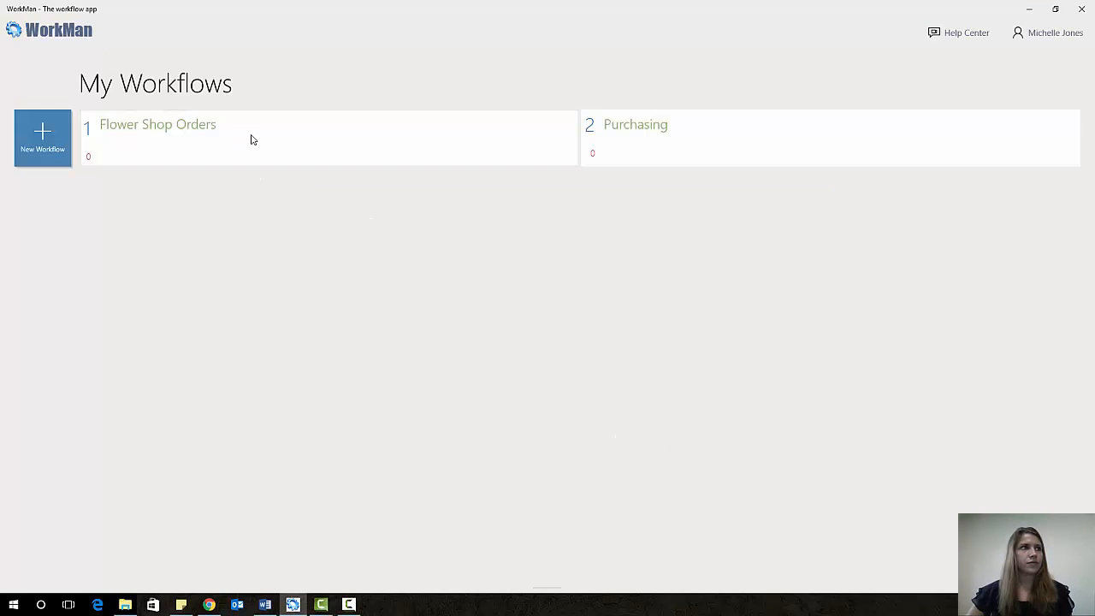
{"action": "left_click", "coordinate": [253, 139]}
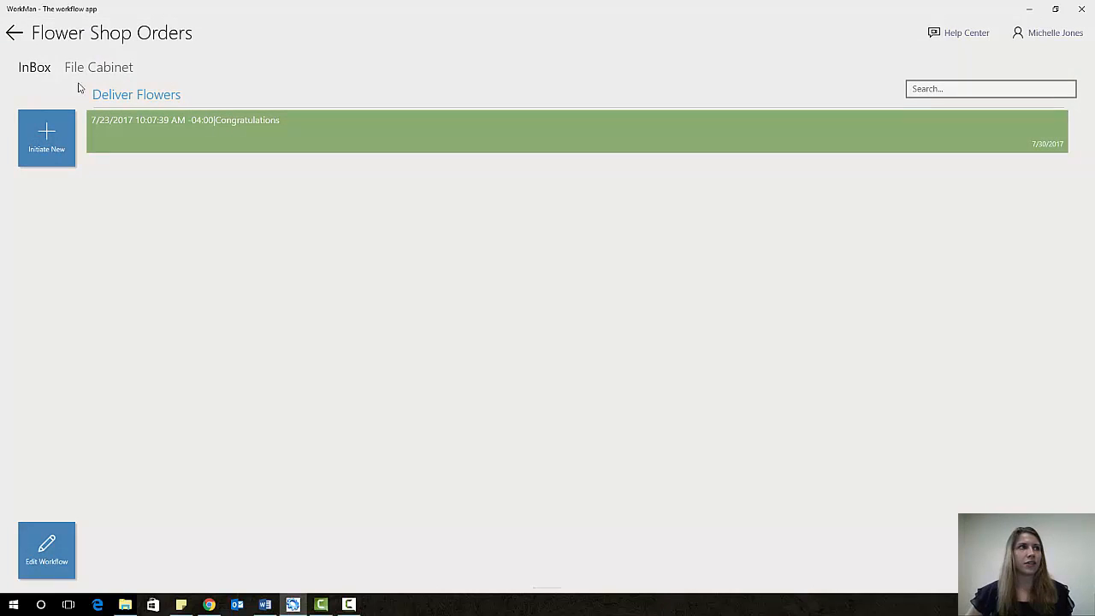
- Open the Flower Shop Orders workflow diagram through the Edit Workflow tile
{"action": "key", "text": "alt+Tab"}
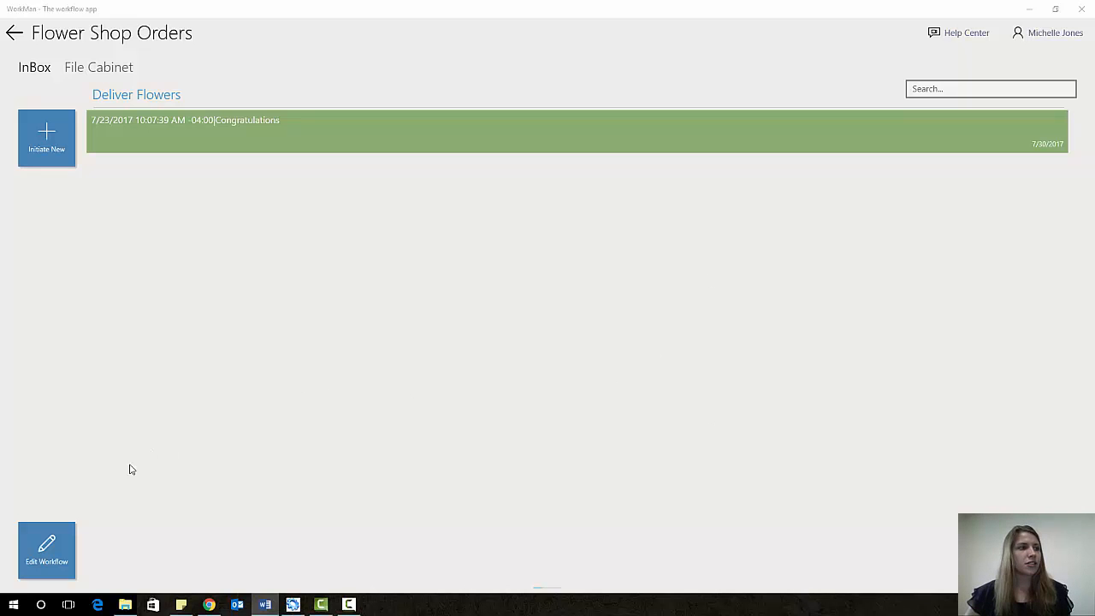
{"action": "left_click", "coordinate": [54, 550]}
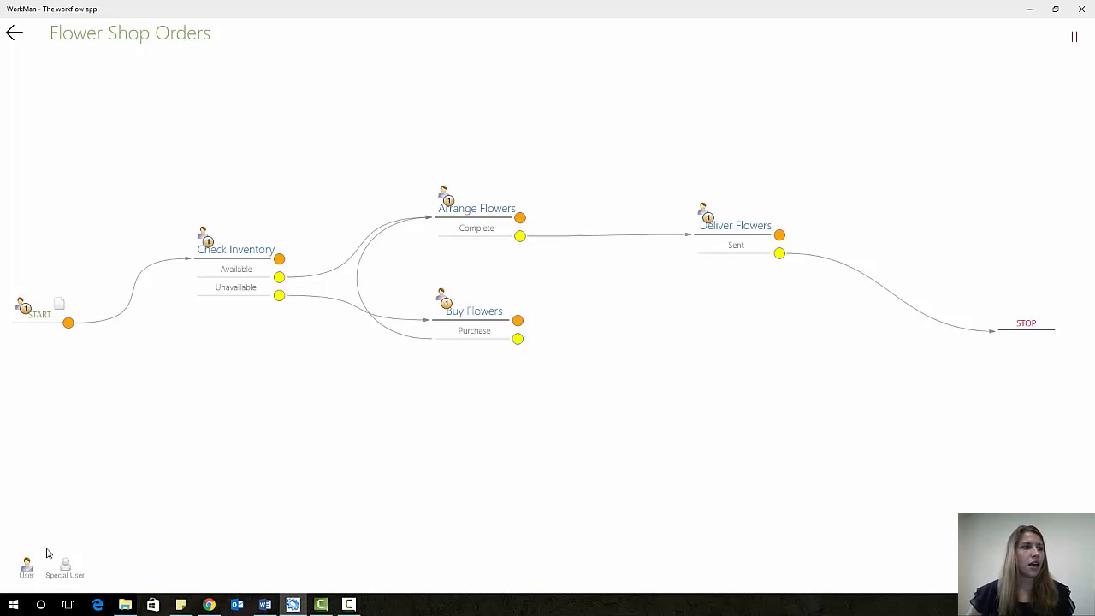
- Assign the user found by searching 'Flowe' to the Check Inventory step
{"action": "left_click_drag", "start_coordinate": [25, 572], "coordinate": [225, 251]}
{"action": "left_click", "coordinate": [387, 166]}
{"action": "type", "text": "Flowers"}
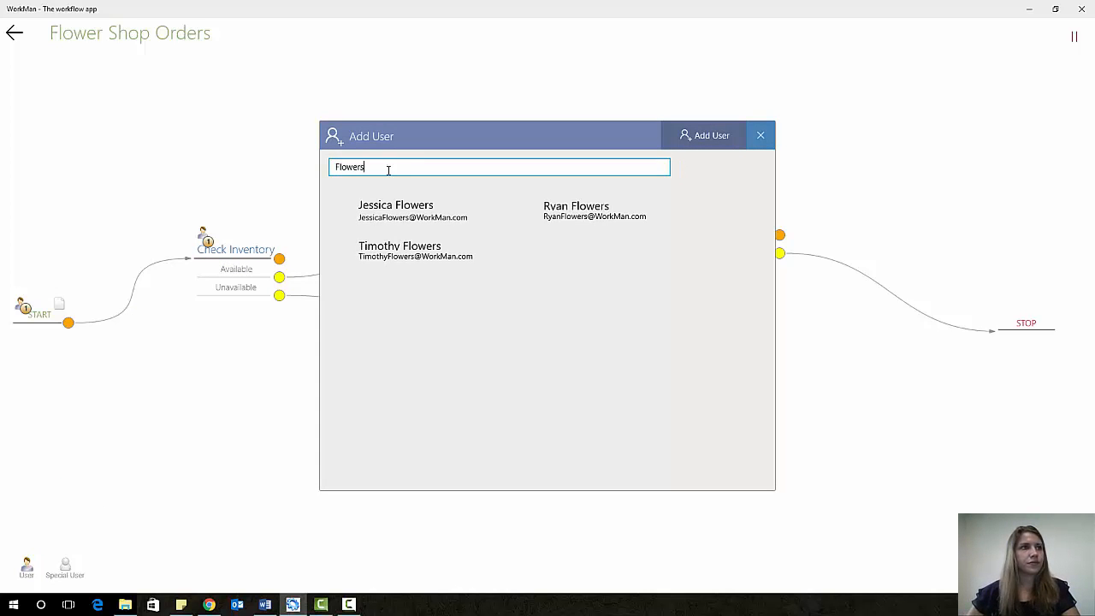
{"action": "left_click", "coordinate": [434, 267]}
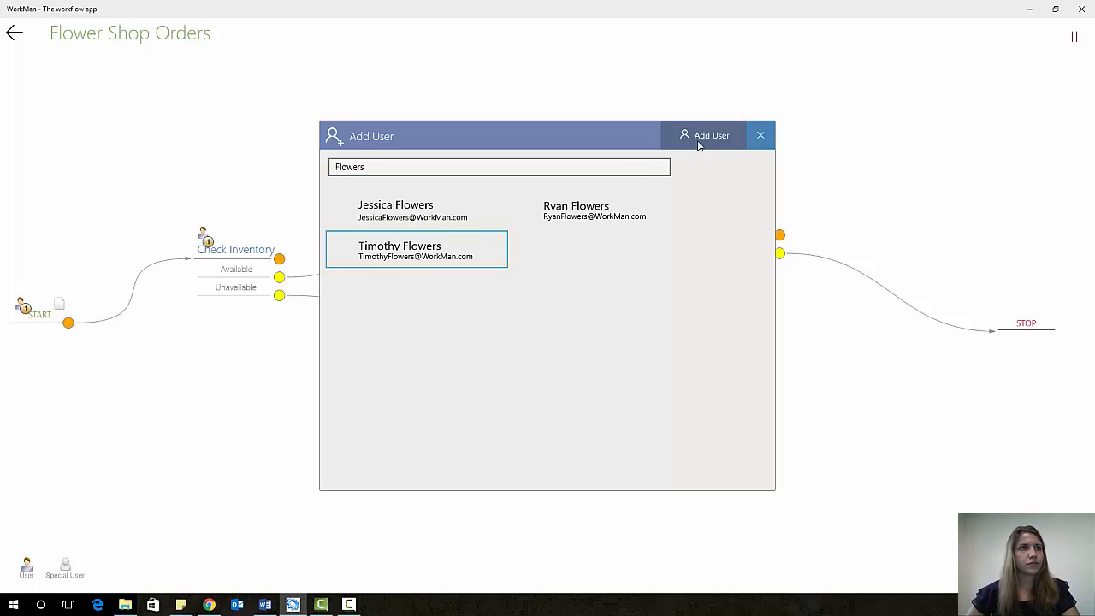
{"action": "left_click", "coordinate": [698, 139]}
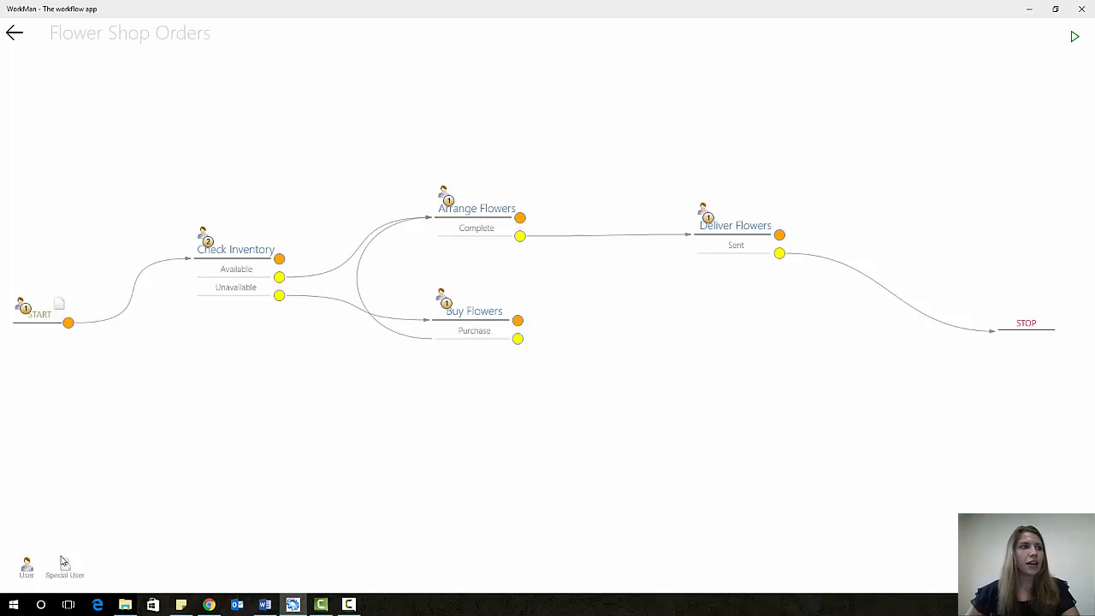
- Assign the second employee to the Buy Flowers step and start the workflow running
{"action": "left_click_drag", "start_coordinate": [26, 567], "coordinate": [470, 311]}
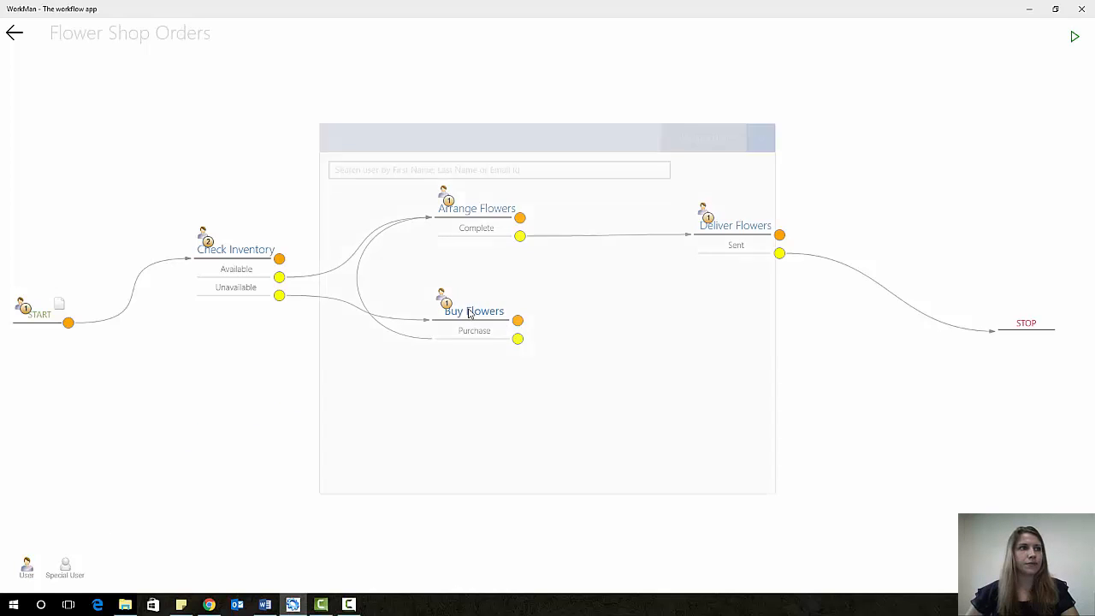
{"action": "left_click", "coordinate": [423, 163]}
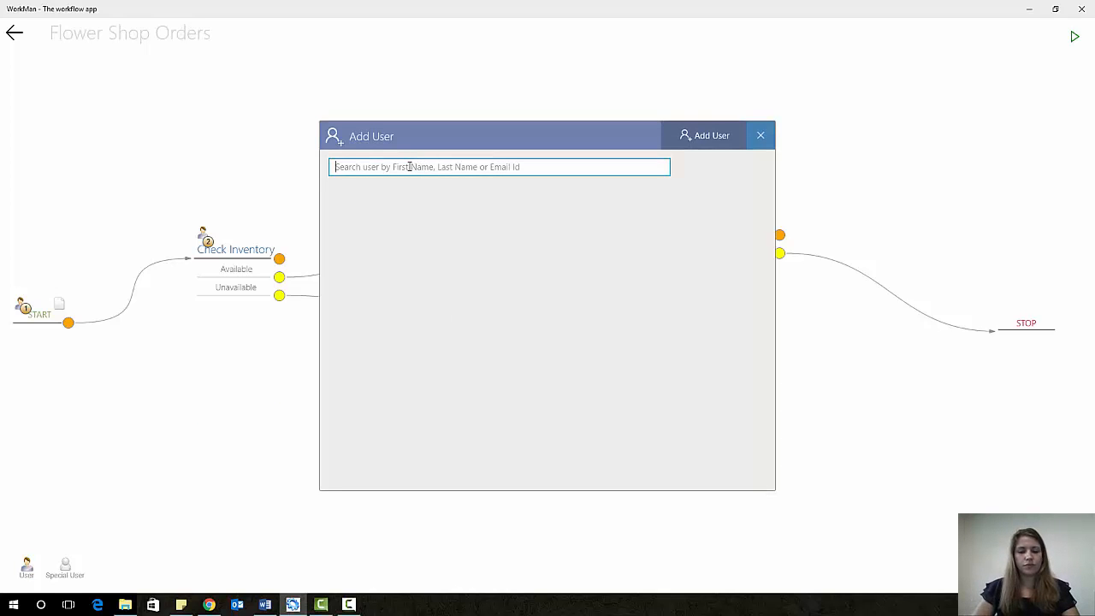
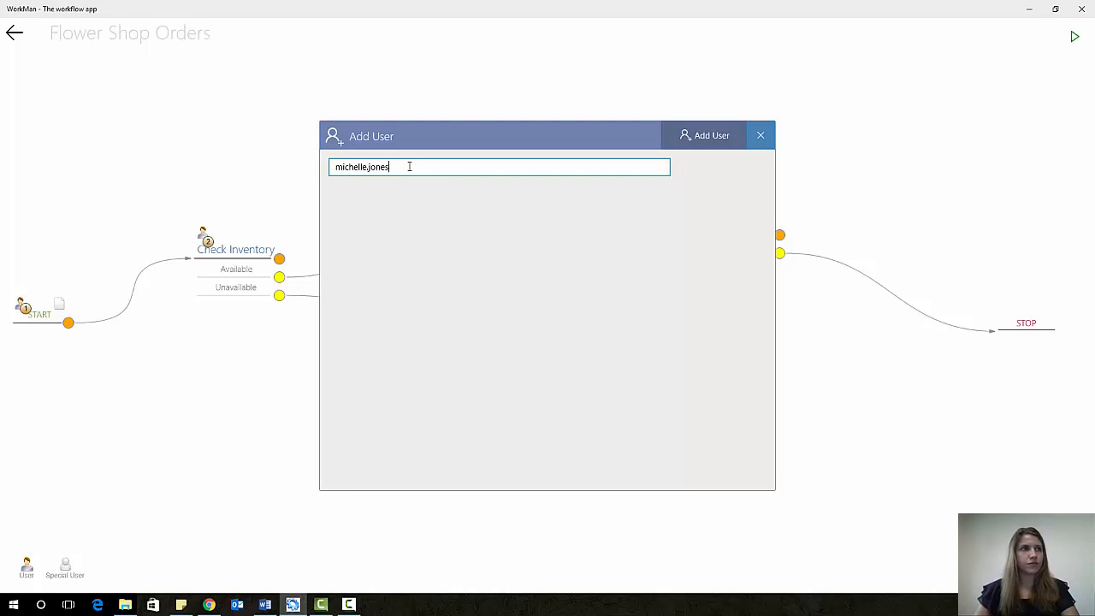
{"action": "left_click", "coordinate": [401, 218]}
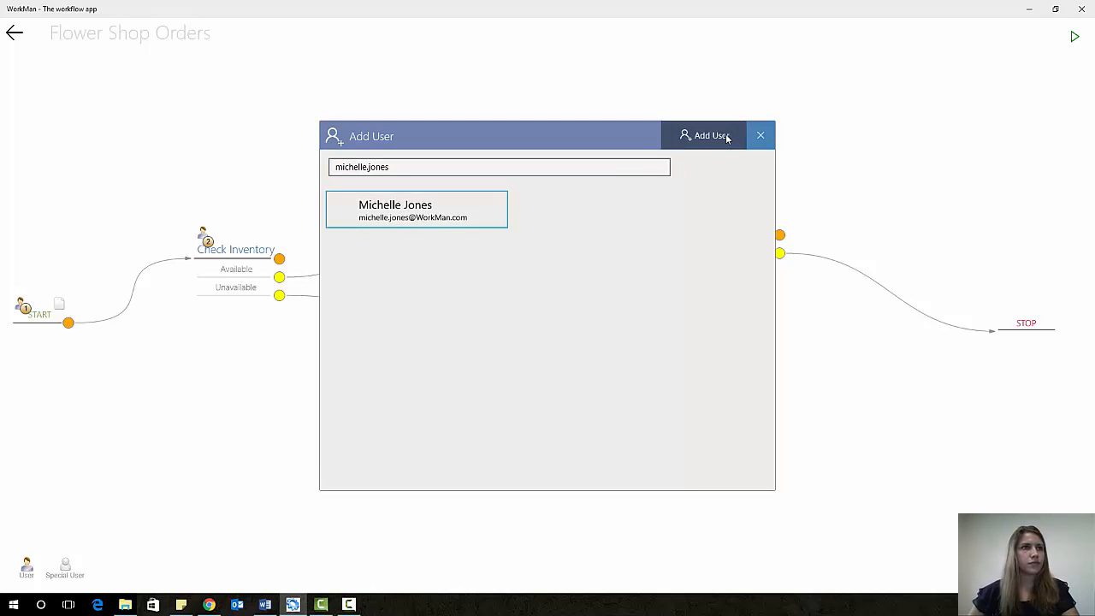
{"action": "left_click", "coordinate": [719, 136]}
{"action": "key", "text": "alt+Tab"}
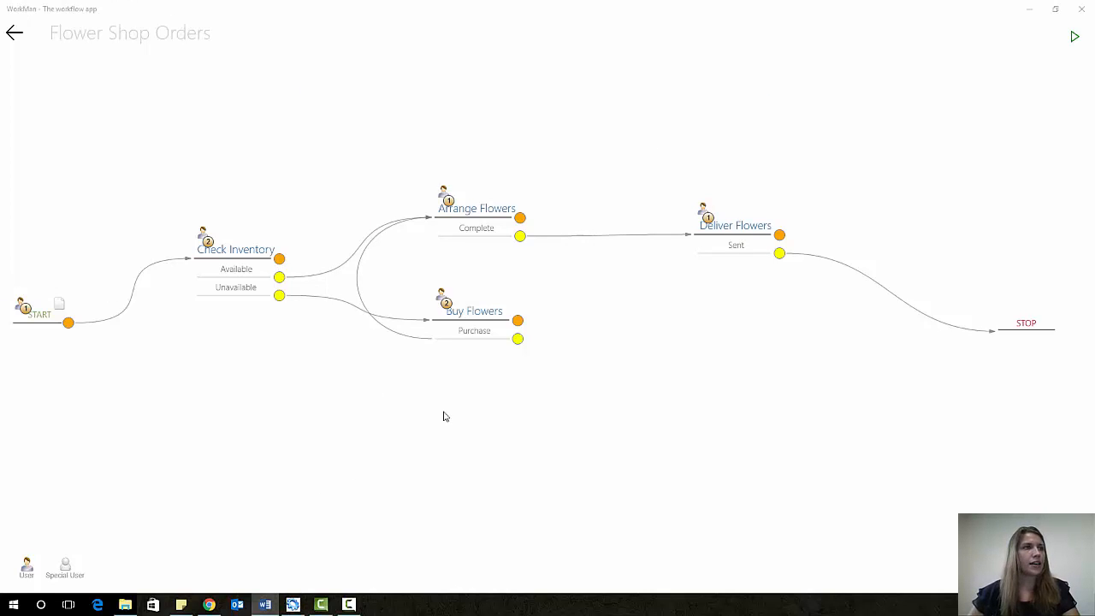
{"action": "left_click", "coordinate": [1077, 38]}
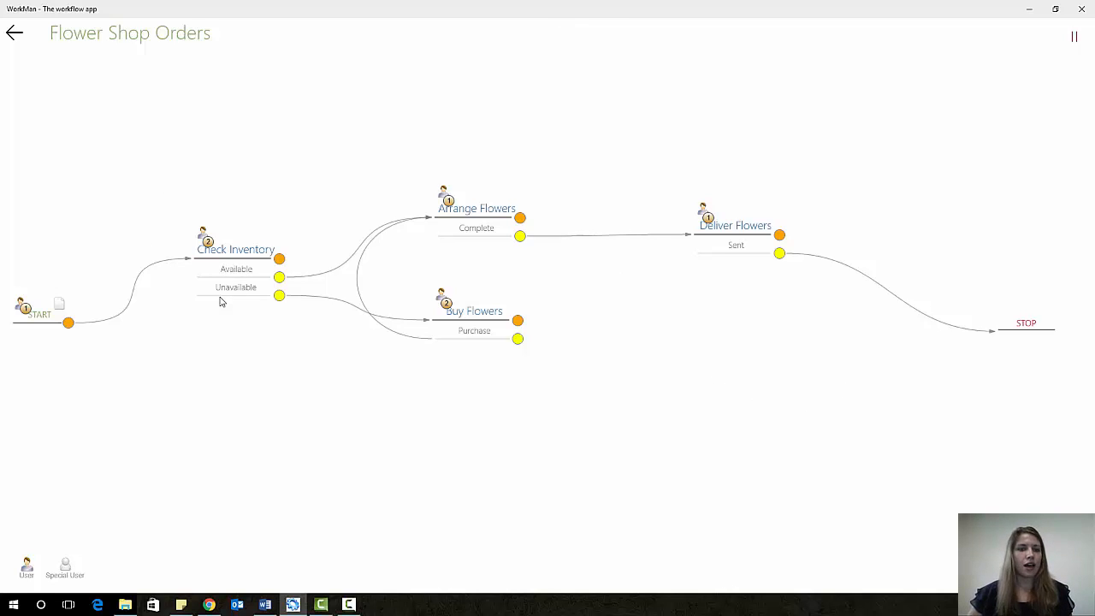
- Submit a new order with arrangement type Thank You and customer notes 'Flower Type Roses'
{"action": "left_click", "coordinate": [13, 33]}
{"action": "left_click", "coordinate": [49, 149]}
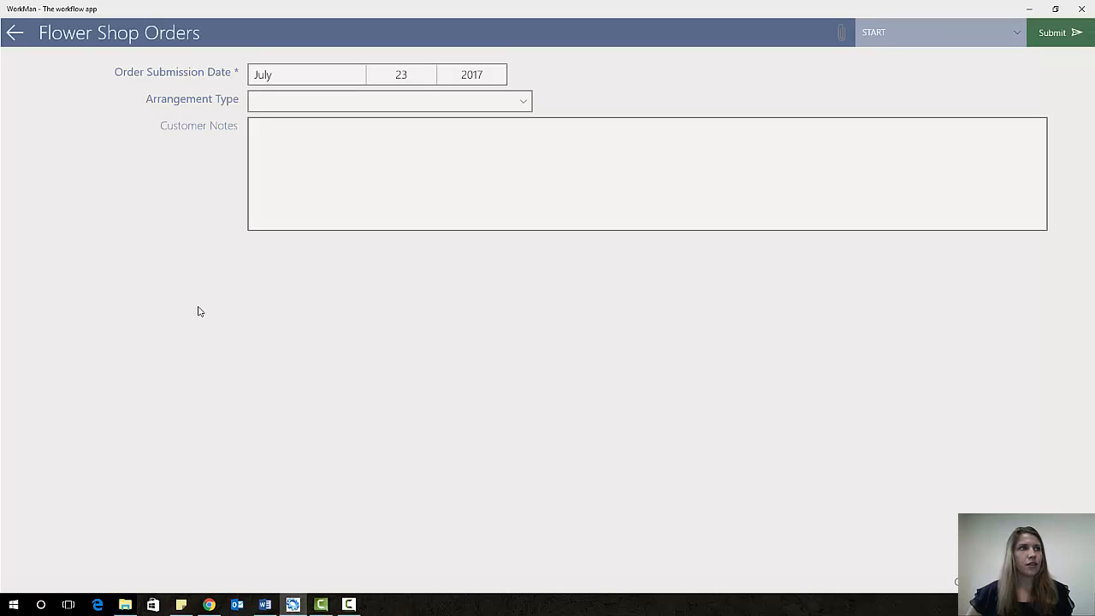
{"action": "left_click", "coordinate": [331, 103]}
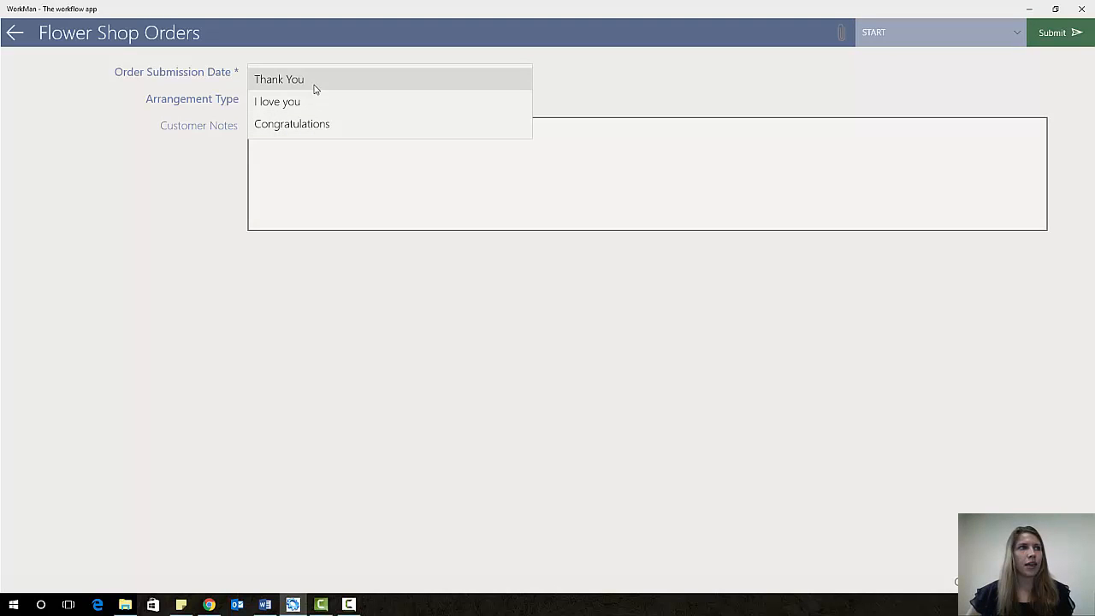
{"action": "left_click", "coordinate": [314, 85]}
{"action": "left_click", "coordinate": [327, 158]}
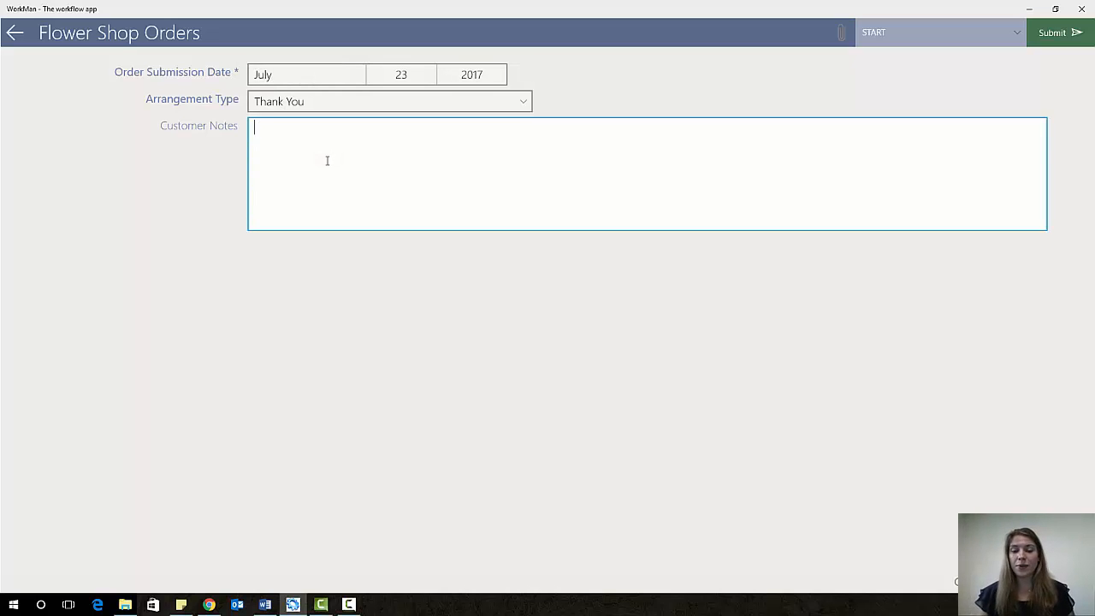
{"action": "type", "text": "Flower Type Roses"}
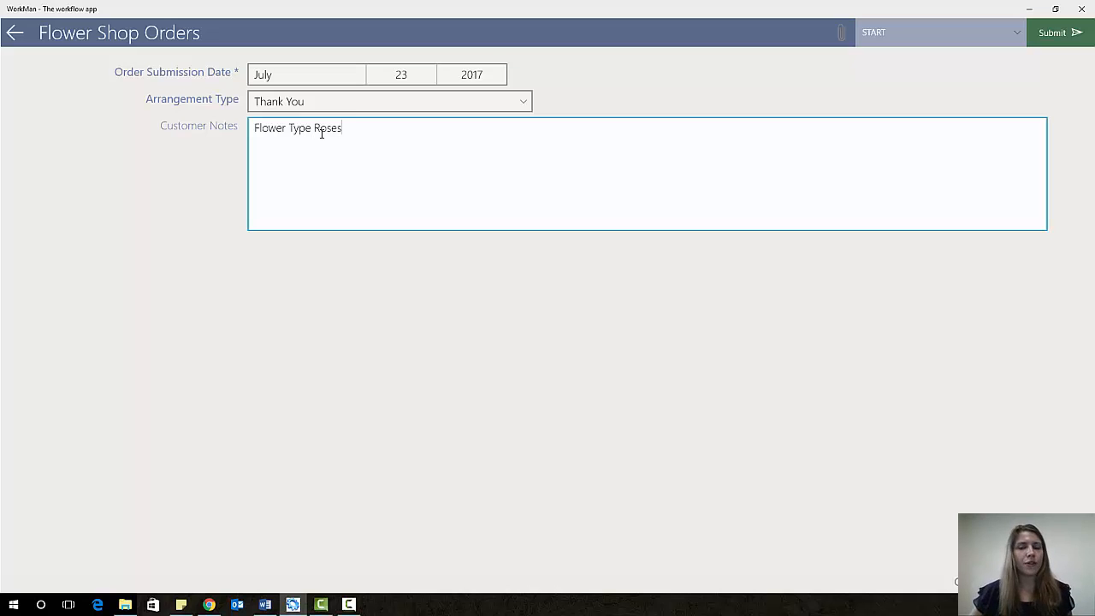
{"action": "left_click", "coordinate": [1052, 33]}
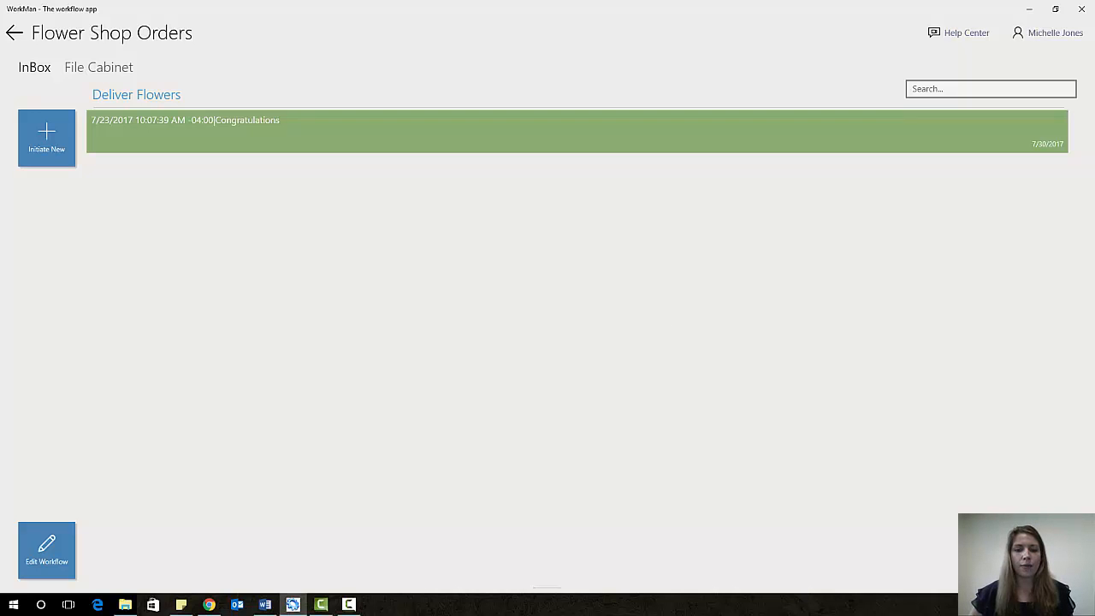
{"action": "key", "text": "alt+Tab"}
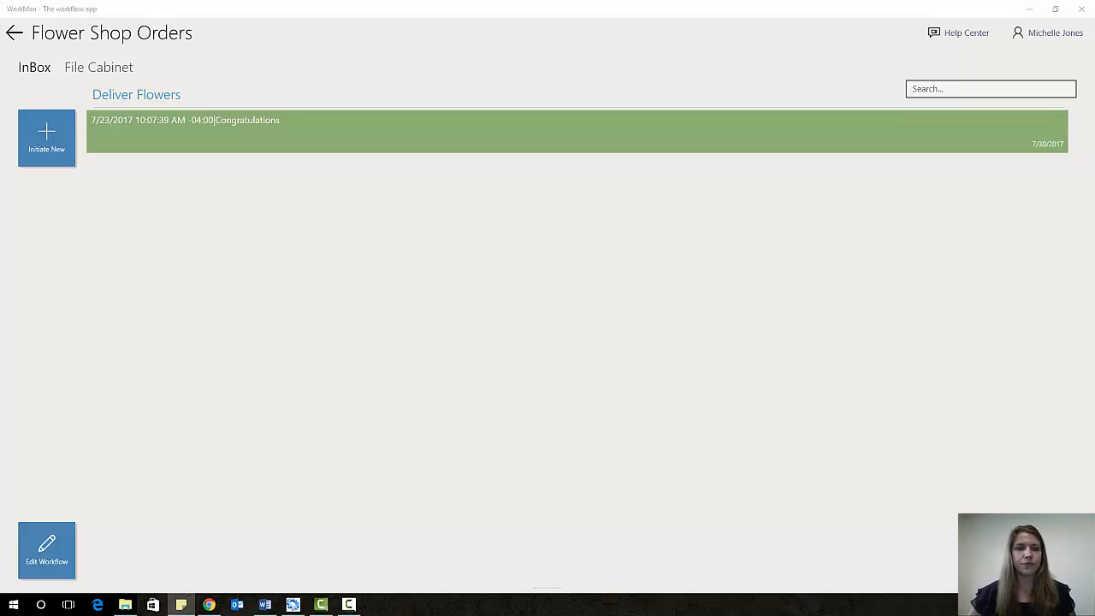
{"action": "left_click", "coordinate": [1081, 34]}
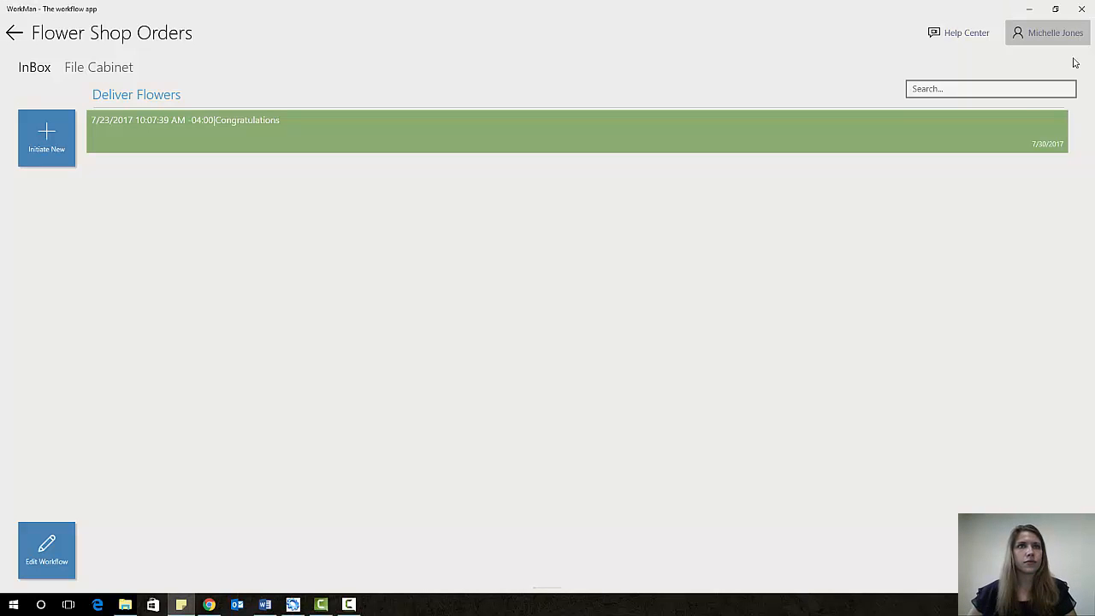
- Sign out, log in as the next user, and open their Flower Shop Orders inbox
{"action": "left_click", "coordinate": [1065, 35]}
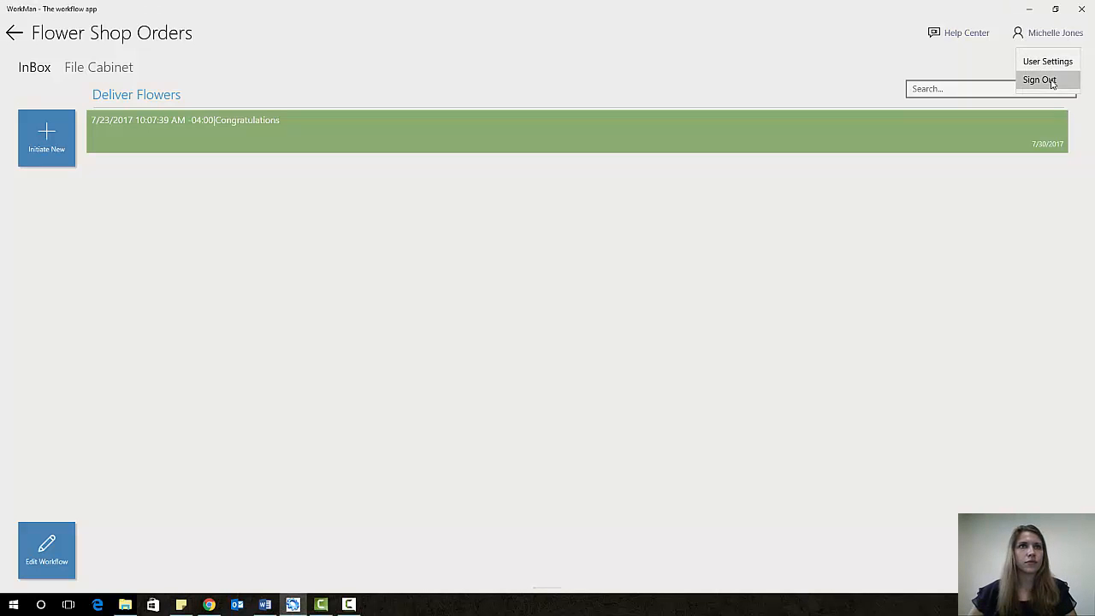
{"action": "left_click", "coordinate": [1045, 79]}
{"action": "key", "text": "ctrl+v"}
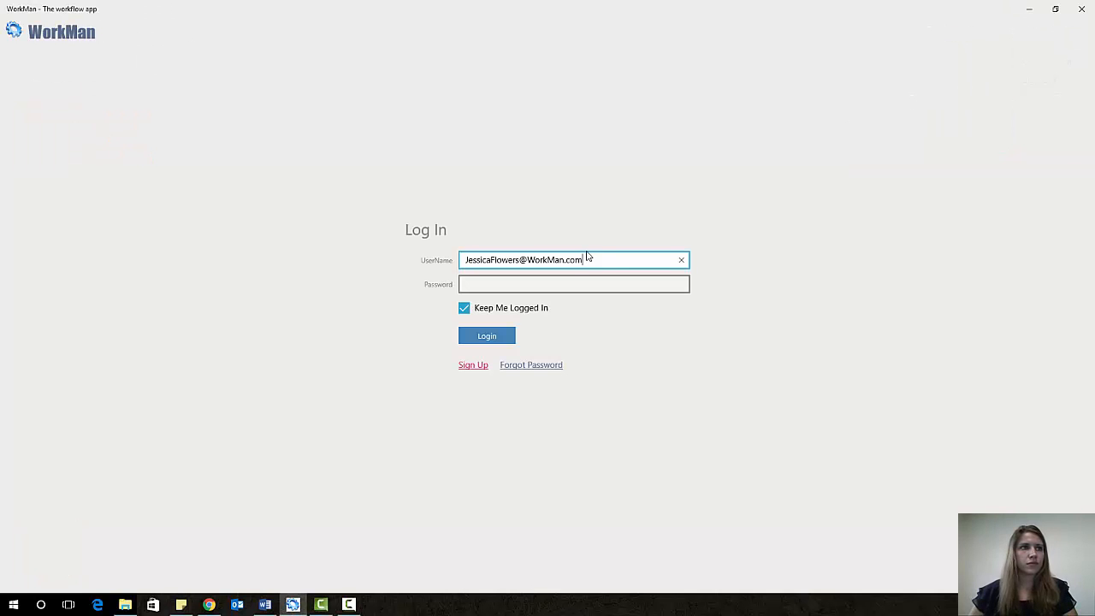
{"action": "key", "text": "alt+Tab"}
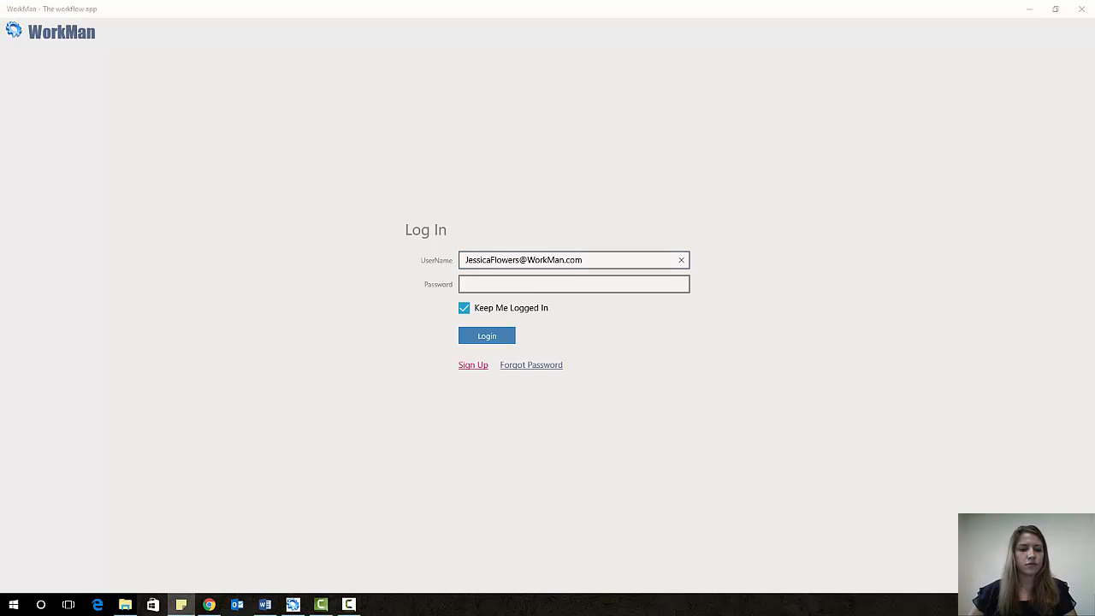
{"action": "left_click", "coordinate": [612, 289]}
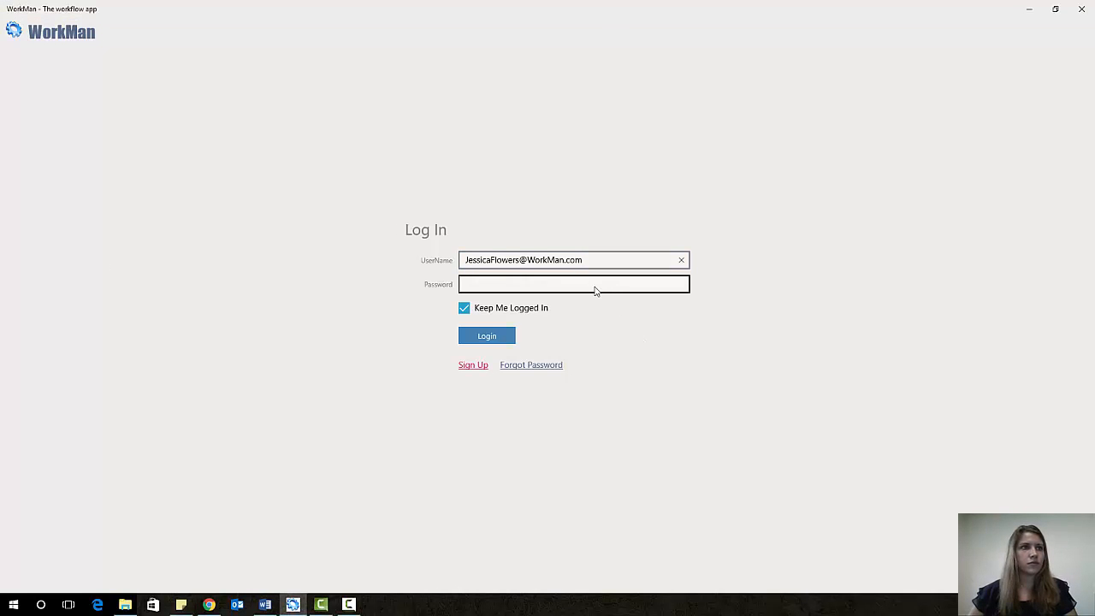
{"action": "left_click", "coordinate": [502, 284]}
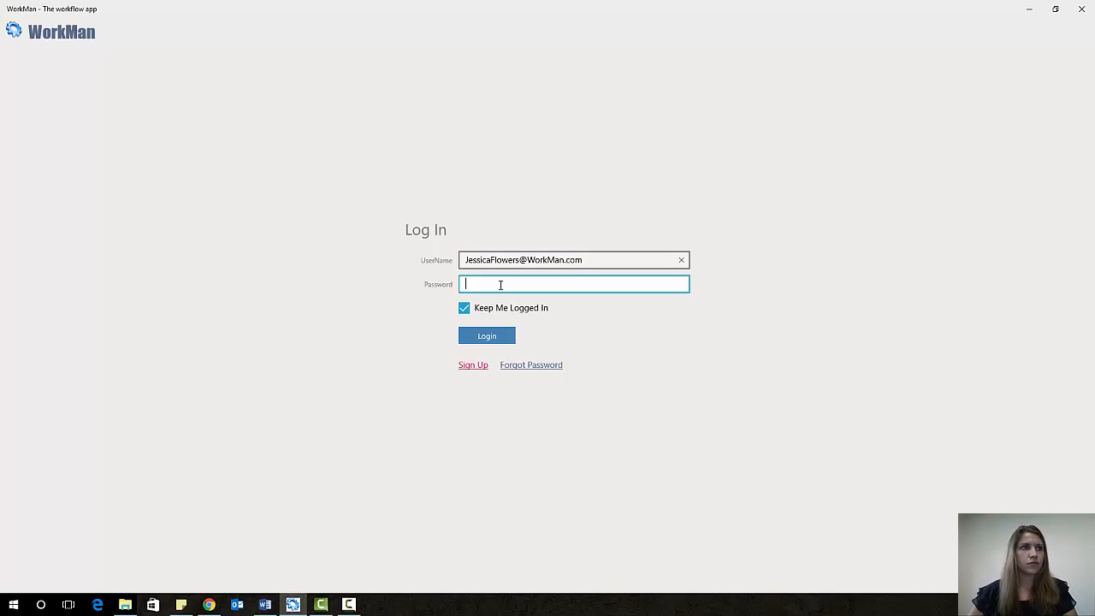
{"action": "type", "text": "•••••"}
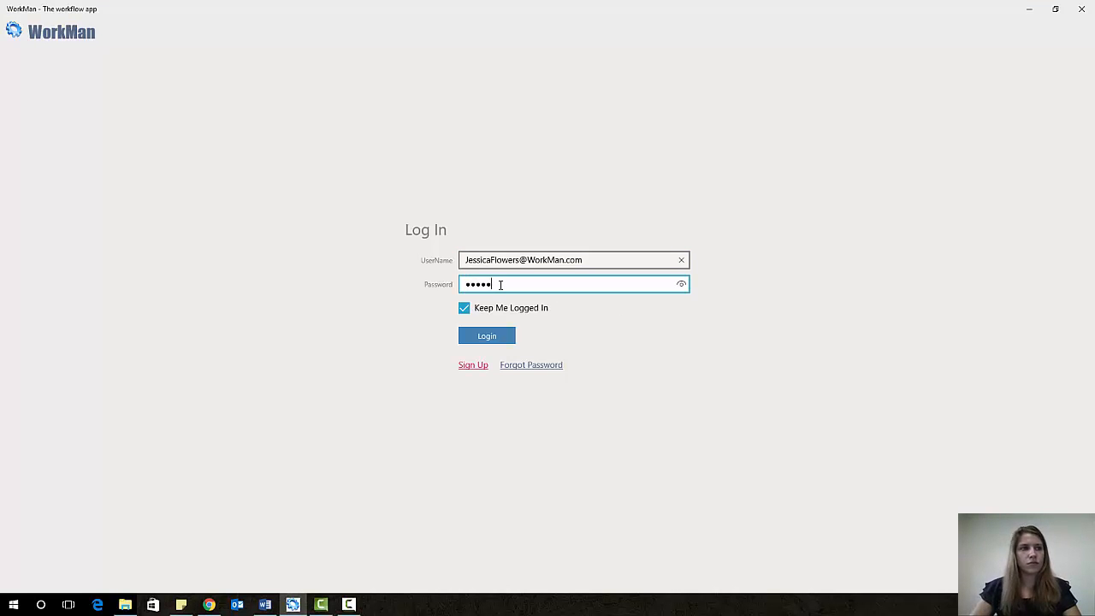
{"action": "left_click", "coordinate": [477, 342]}
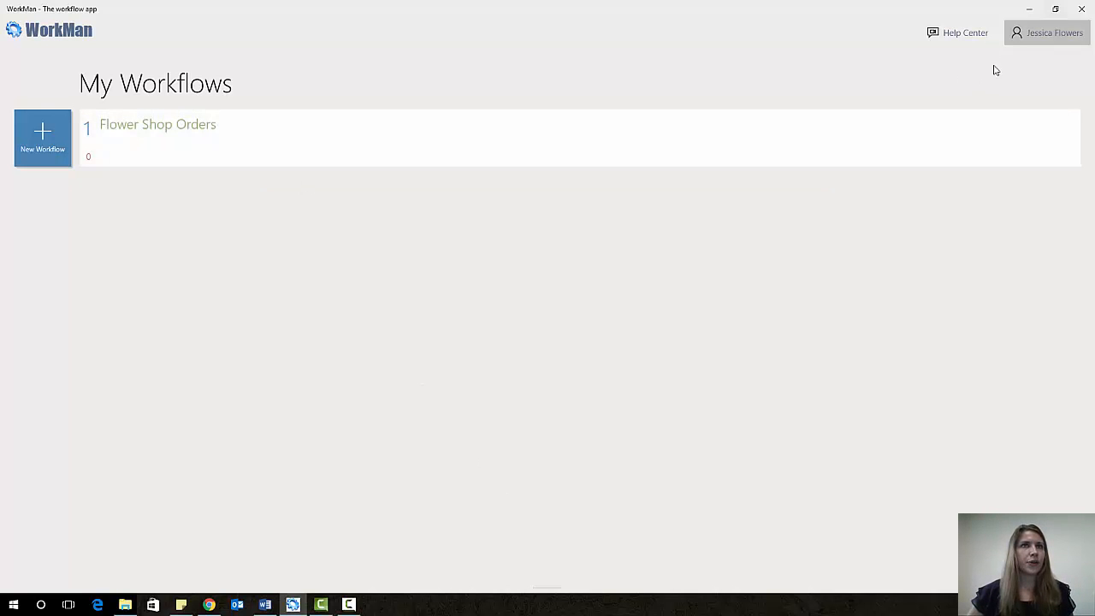
{"action": "left_click", "coordinate": [335, 158]}
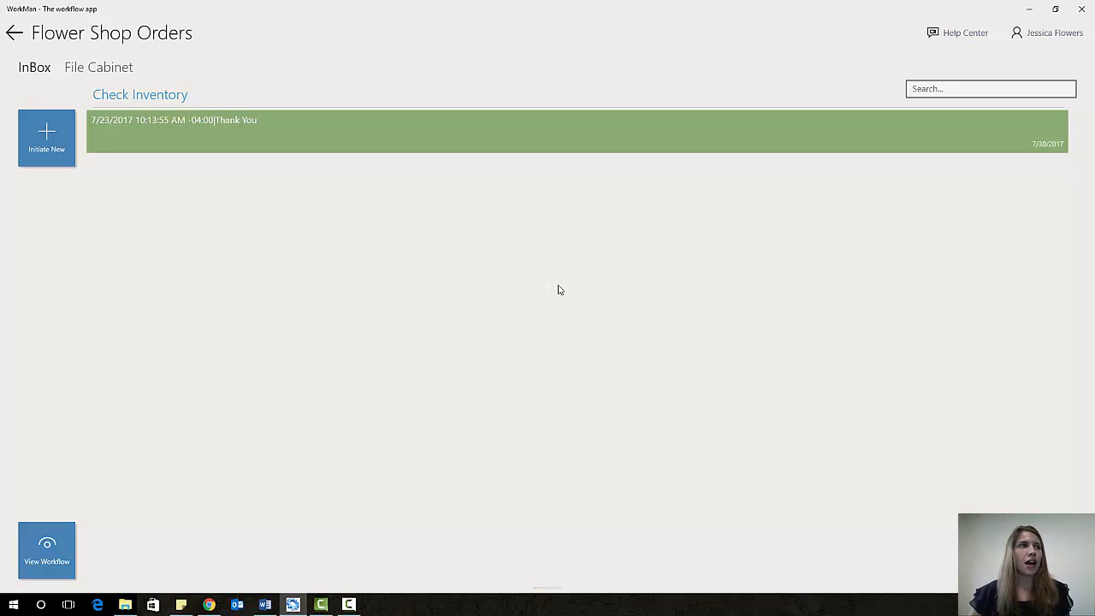
{"action": "left_click", "coordinate": [1046, 43]}
- Log in as the third user with staying signed in turned off, then open Flower Shop Orders
{"action": "left_click", "coordinate": [1061, 80]}
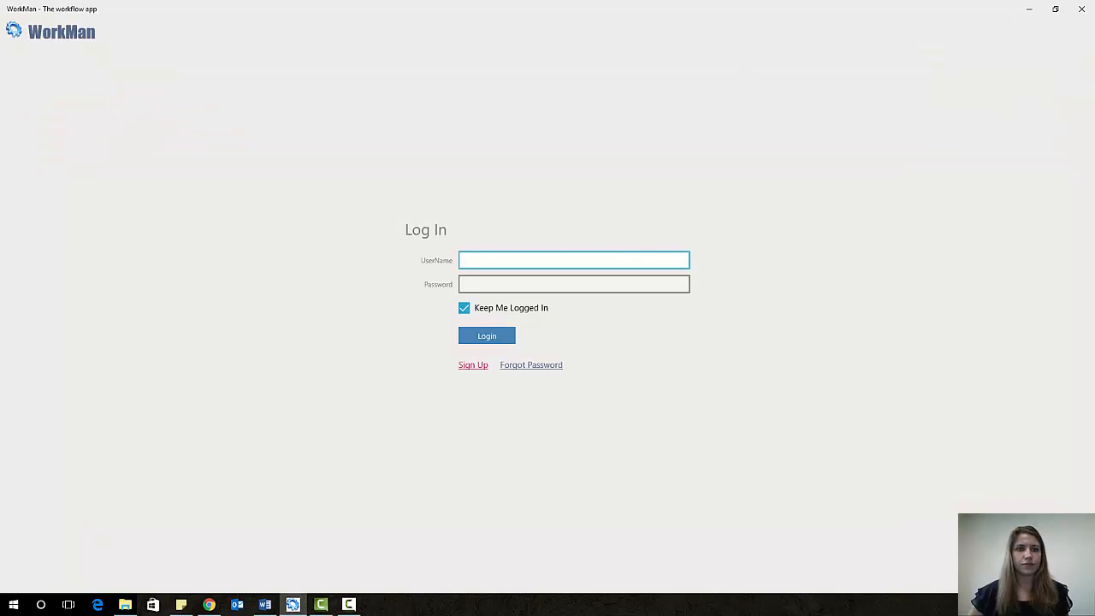
{"action": "key", "text": "alt+Tab"}
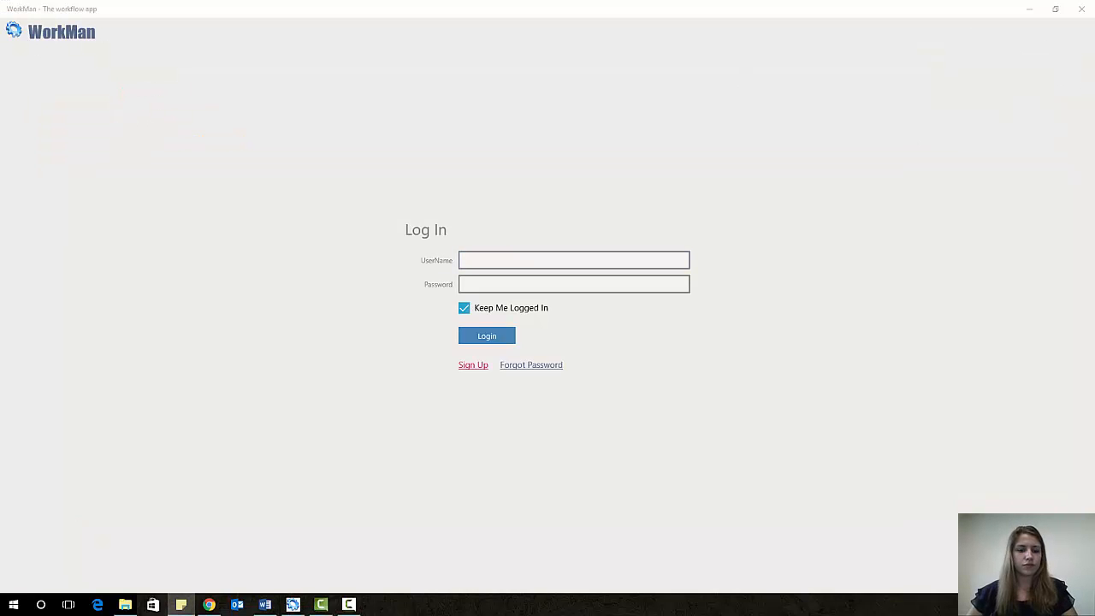
{"action": "left_click", "coordinate": [502, 260]}
{"action": "key", "text": "ctrl+v"}
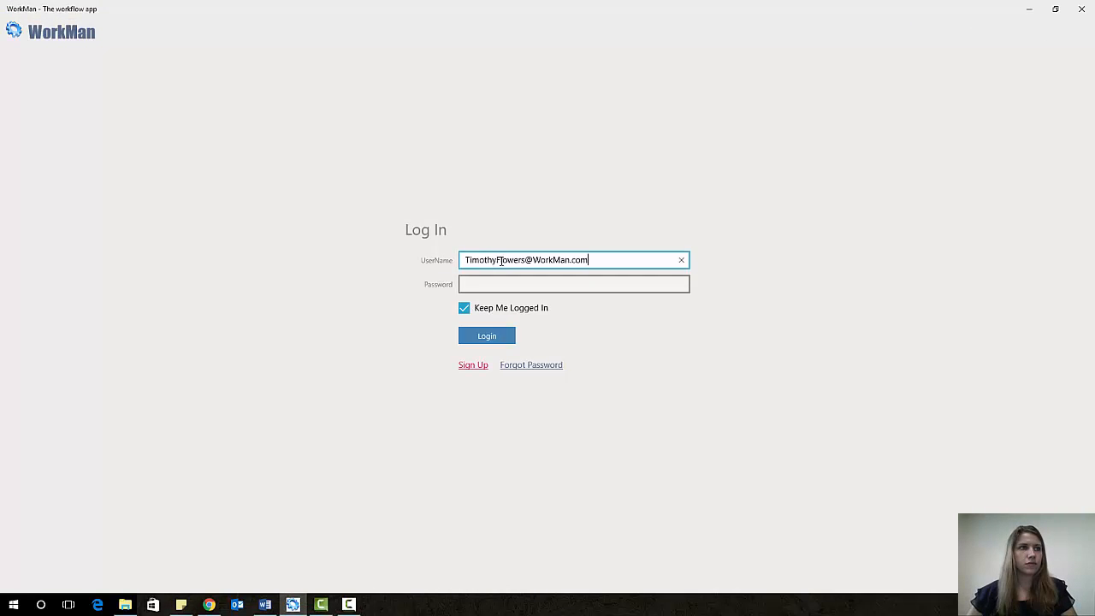
{"action": "key", "text": "alt+Tab"}
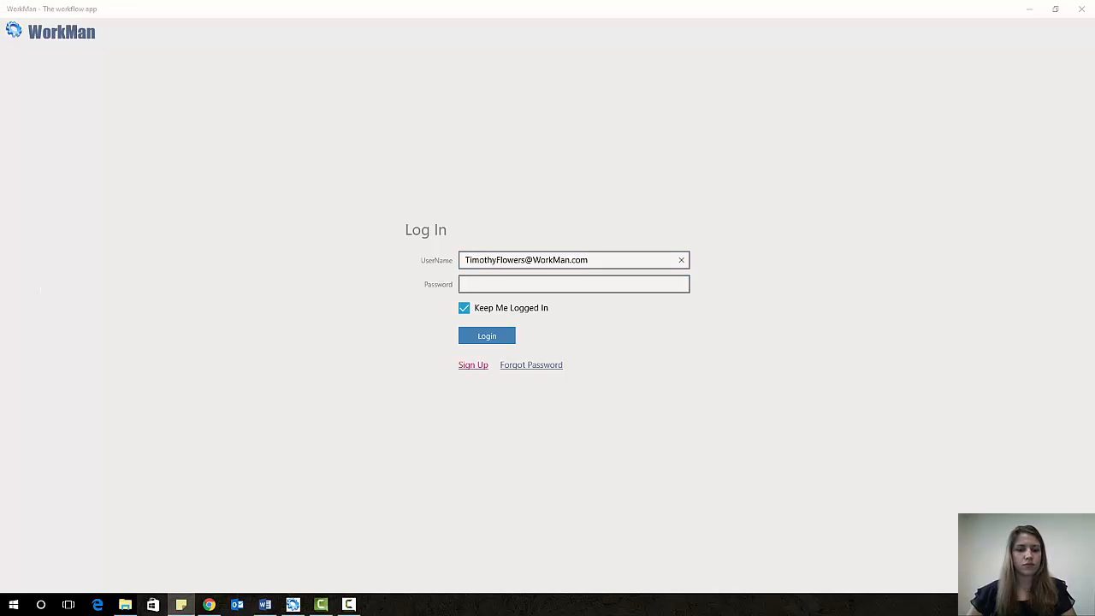
{"action": "left_click", "coordinate": [528, 284]}
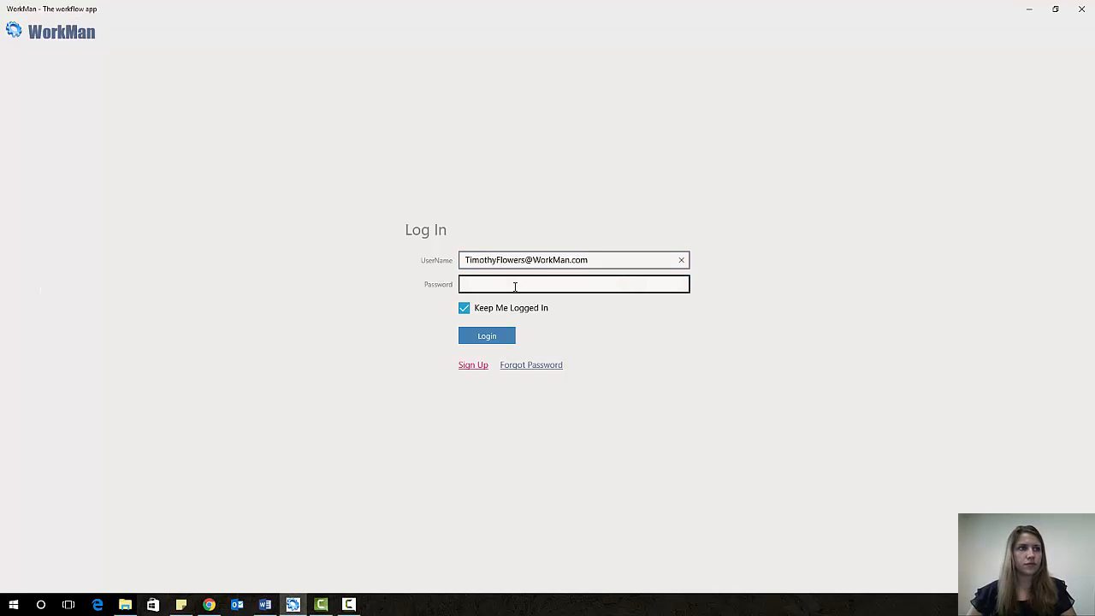
{"action": "key", "text": "ctrl+v"}
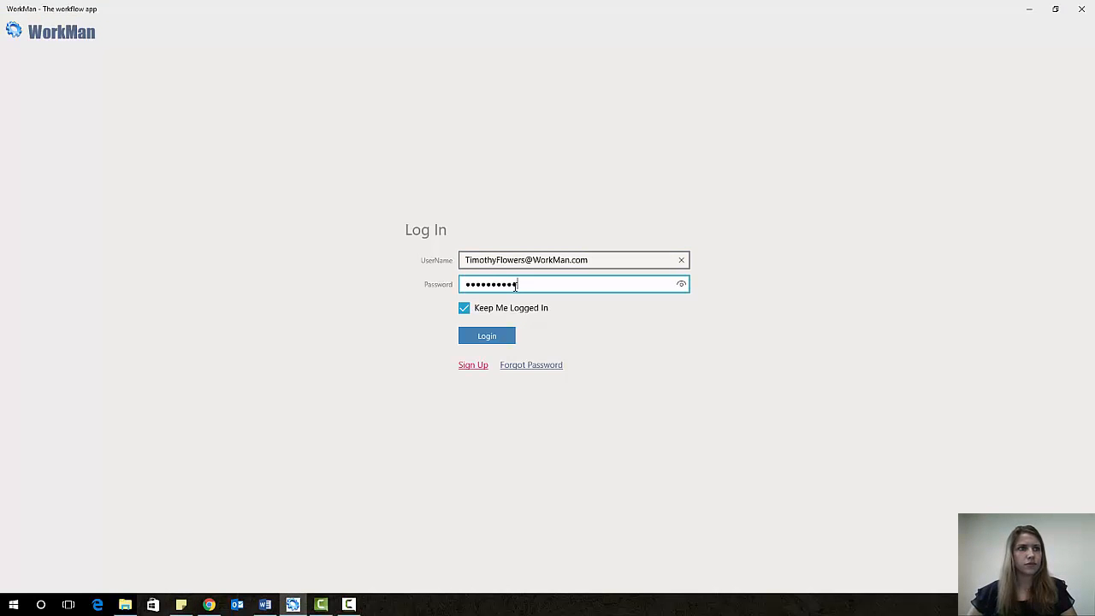
{"action": "left_click", "coordinate": [464, 308]}
{"action": "left_click", "coordinate": [488, 342]}
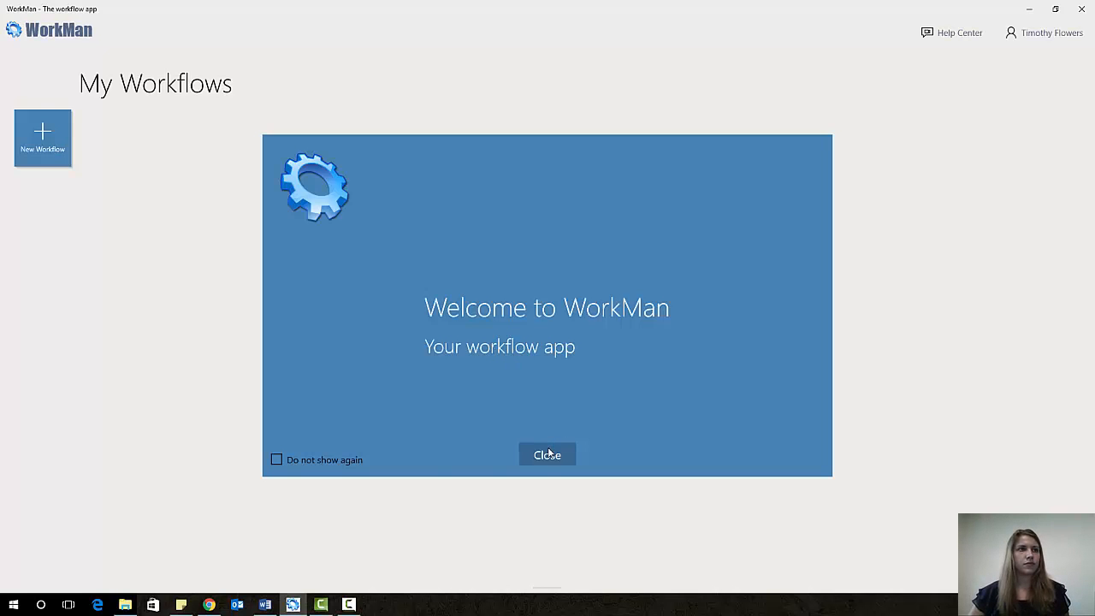
{"action": "left_click", "coordinate": [548, 453]}
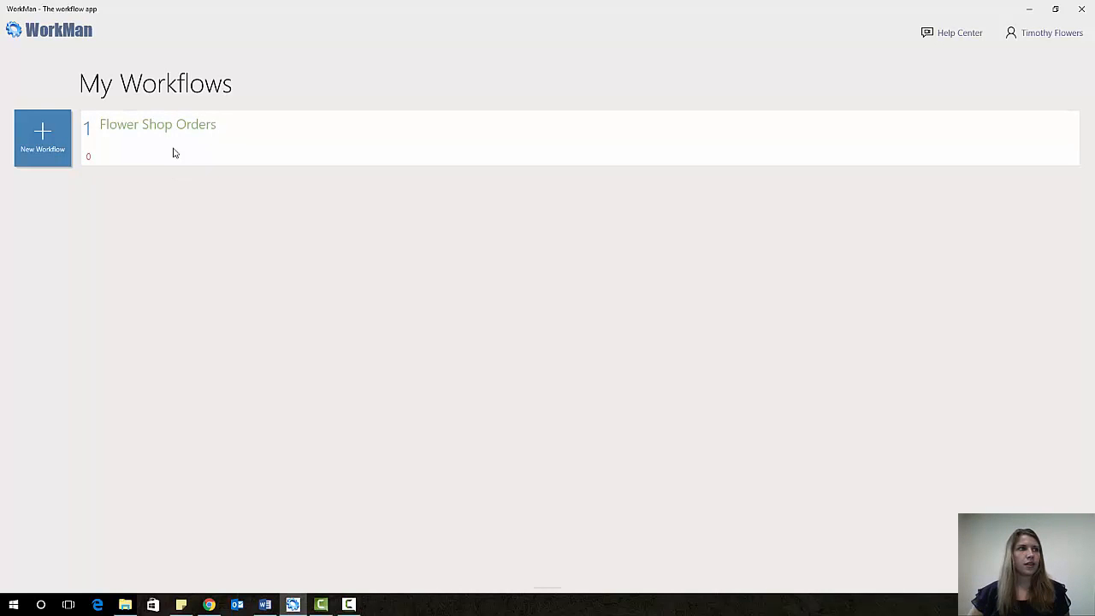
{"action": "left_click", "coordinate": [173, 136]}
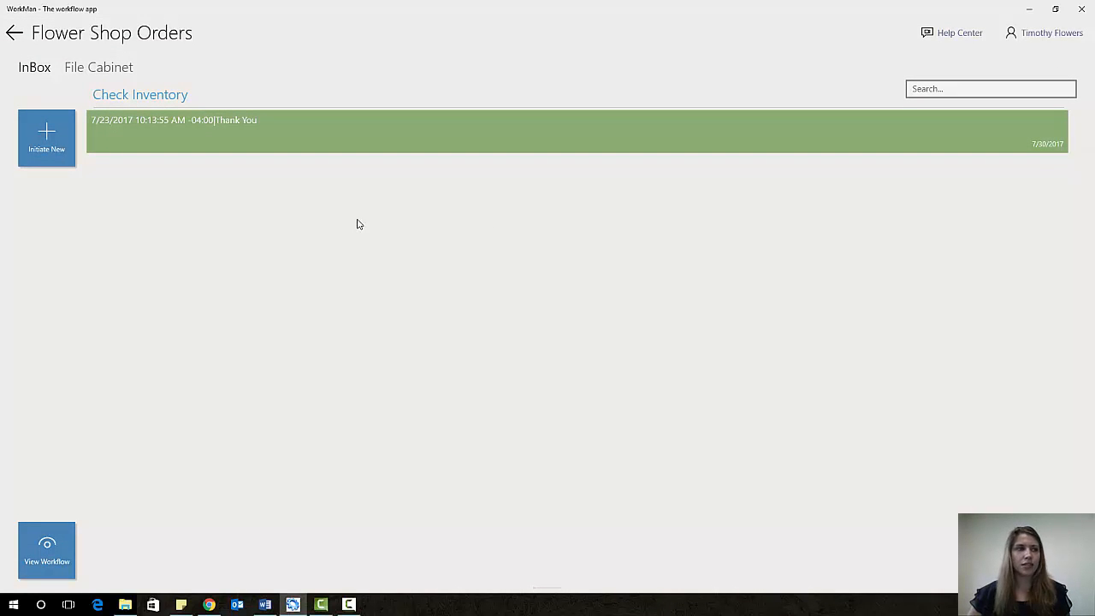
- Mark the waiting Thank You order as Unavailable and submit it onward
{"action": "left_click", "coordinate": [268, 140]}
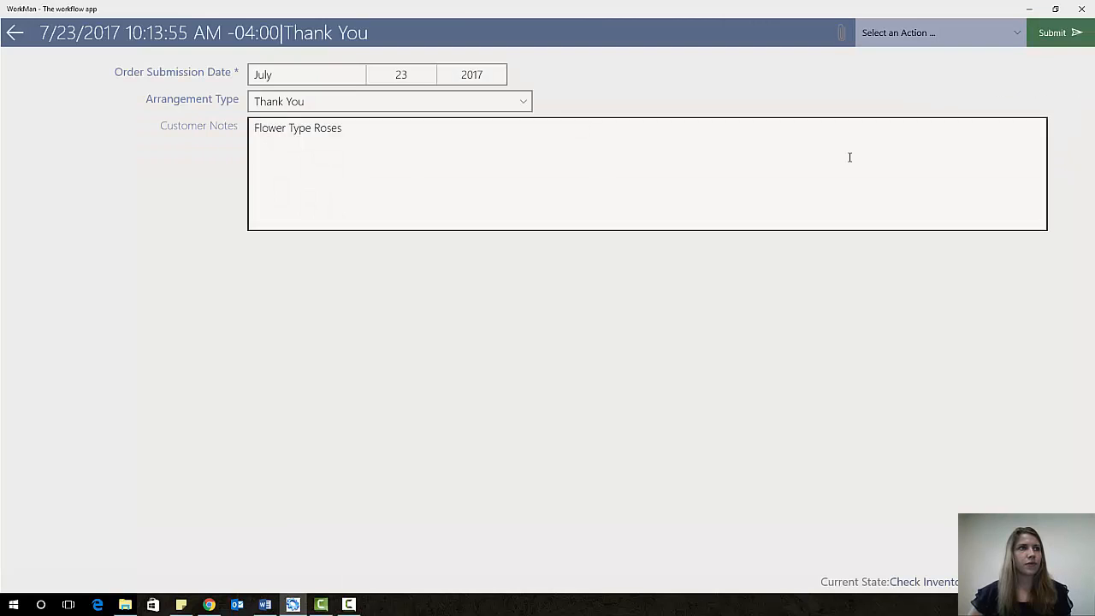
{"action": "left_click", "coordinate": [936, 37]}
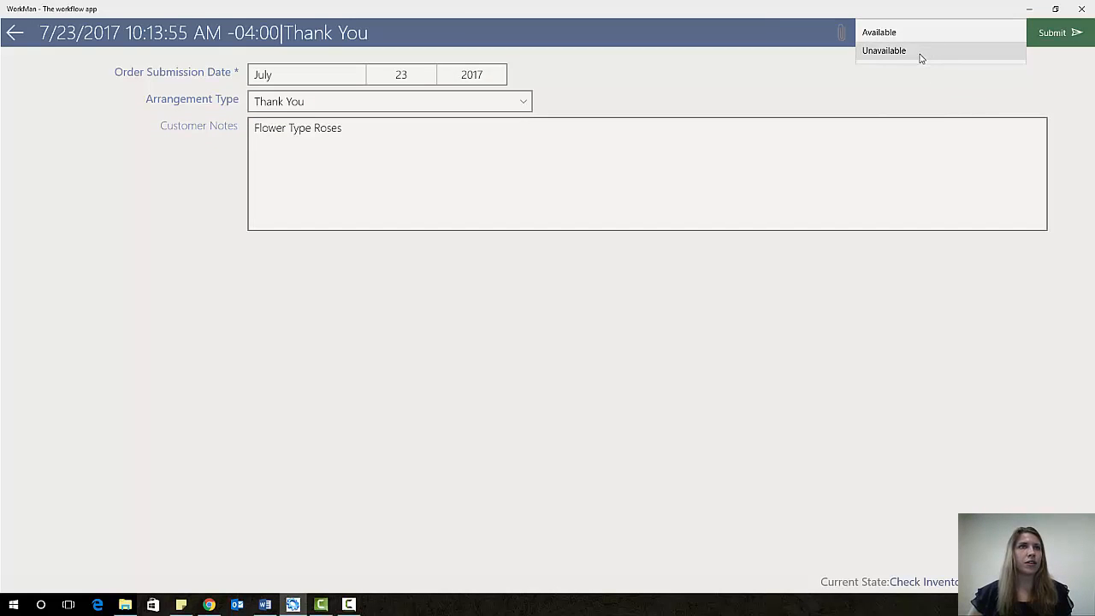
{"action": "left_click", "coordinate": [922, 53]}
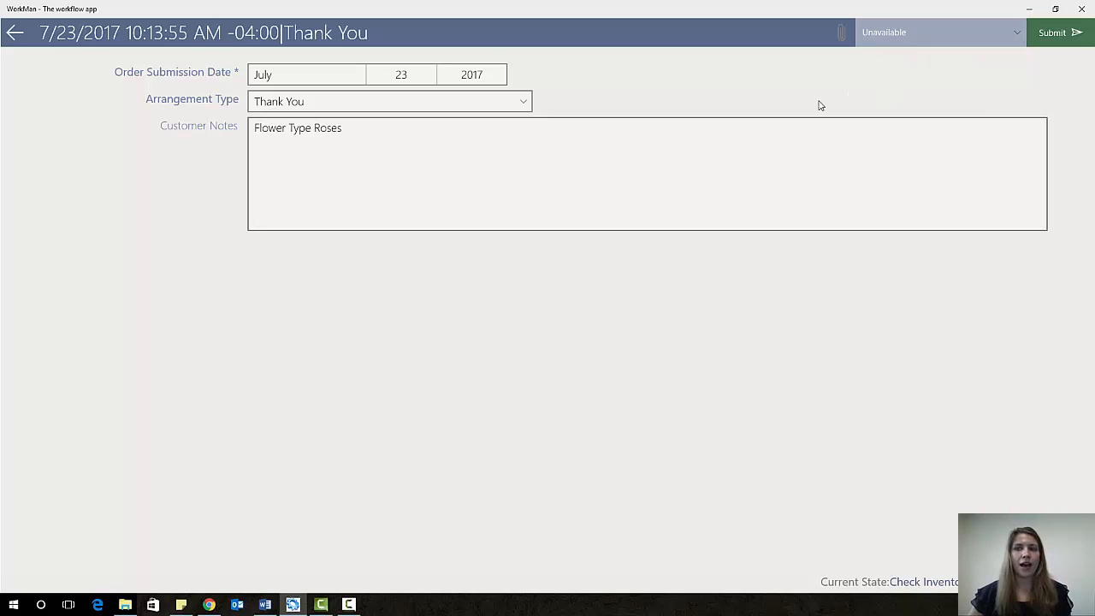
{"action": "left_click", "coordinate": [1048, 34]}
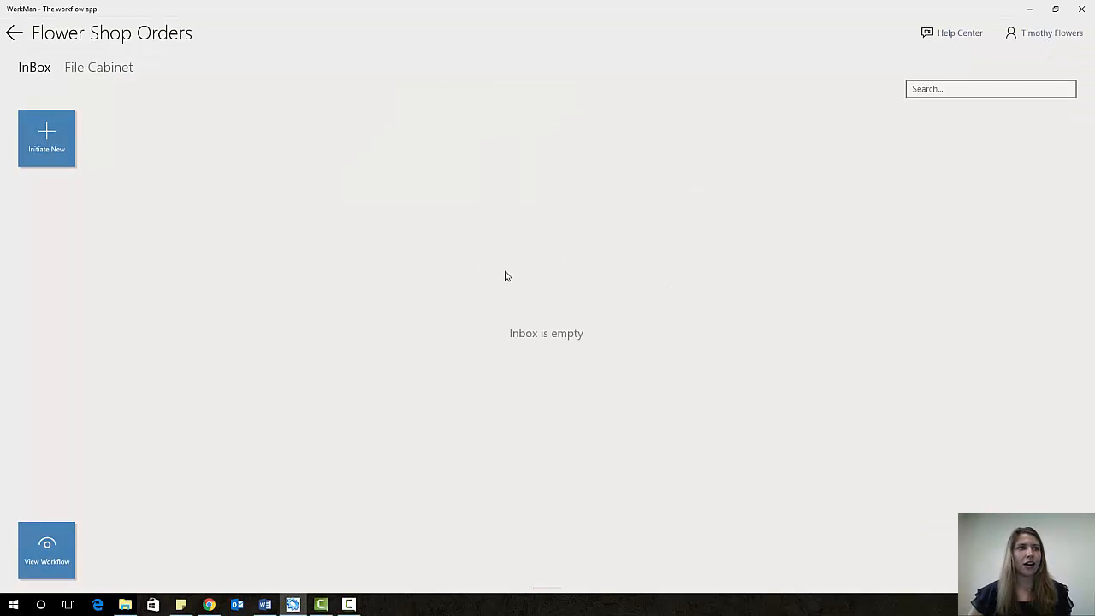
{"action": "left_click", "coordinate": [1035, 37]}
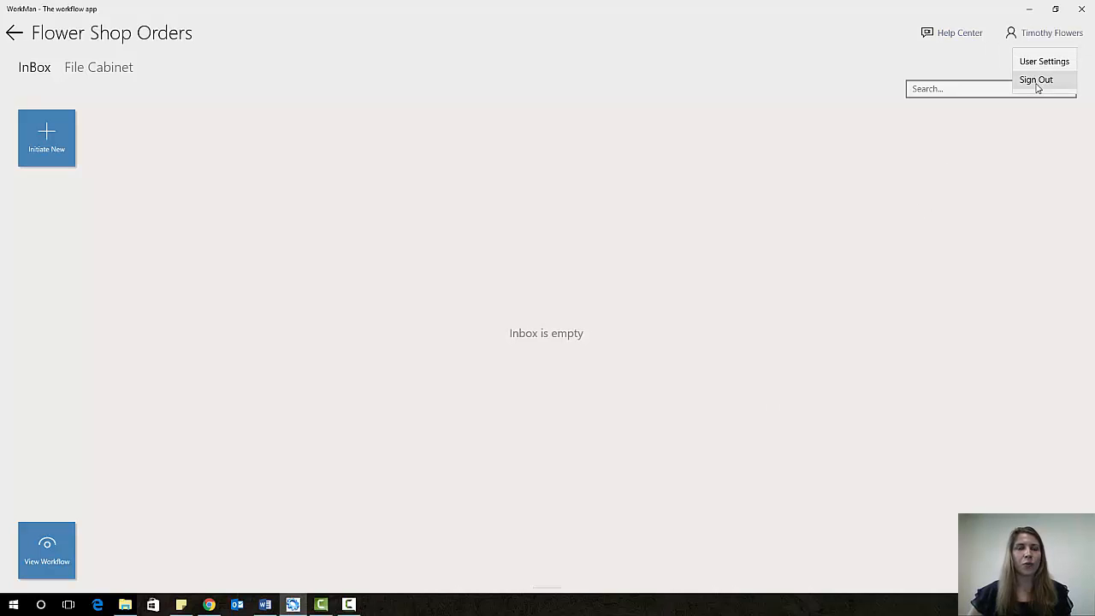
- Switch to the next employee's account with the pasted credentials and open the empty Flower Shop Orders inbox
{"action": "left_click", "coordinate": [1036, 82]}
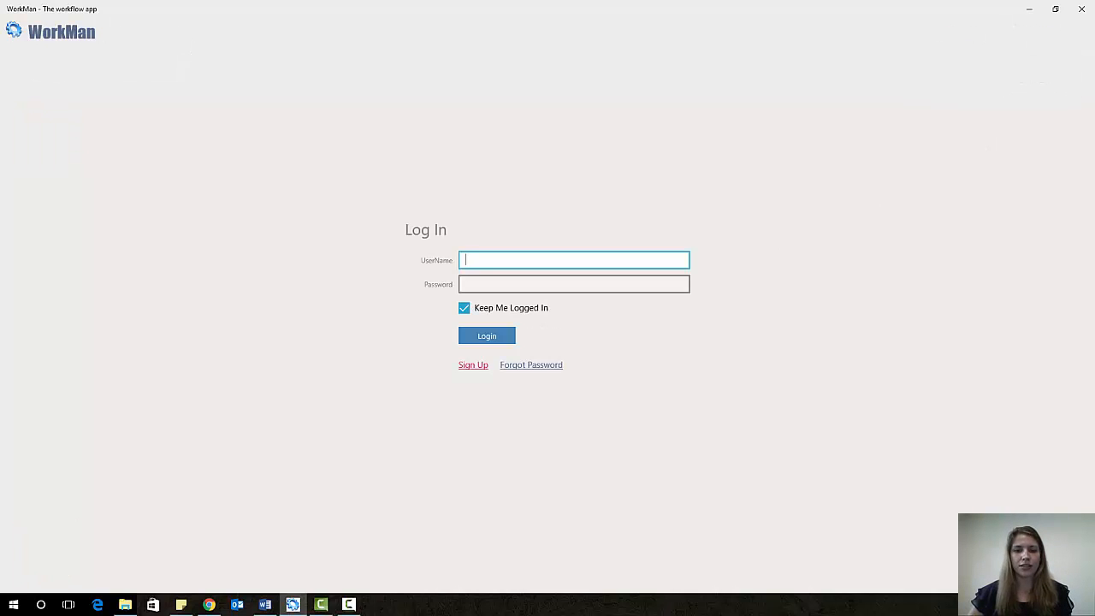
{"action": "key", "text": "alt+Tab"}
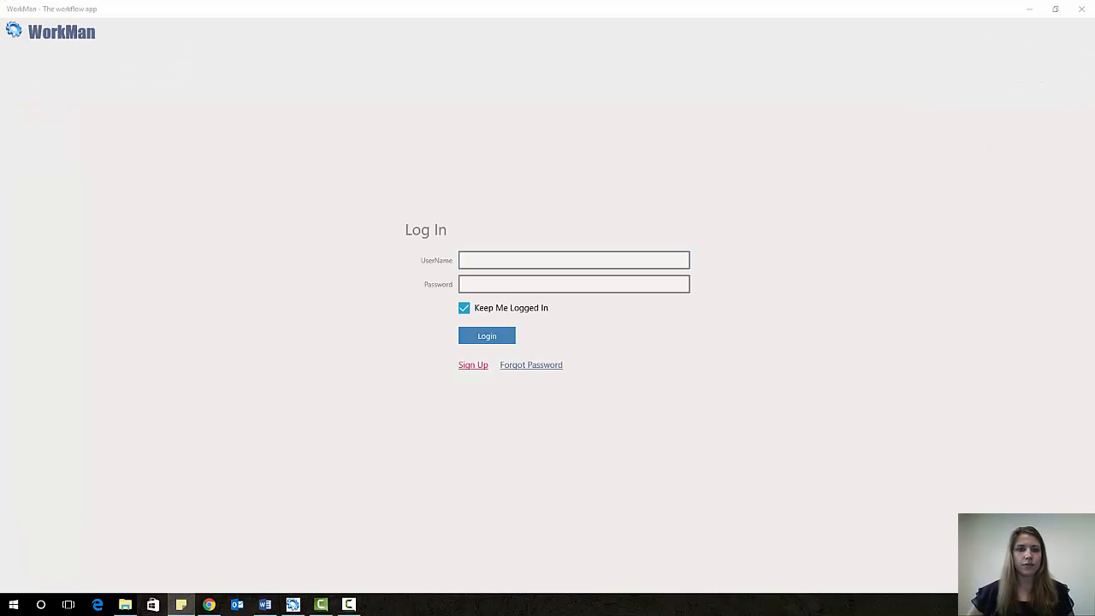
{"action": "left_click", "coordinate": [493, 260]}
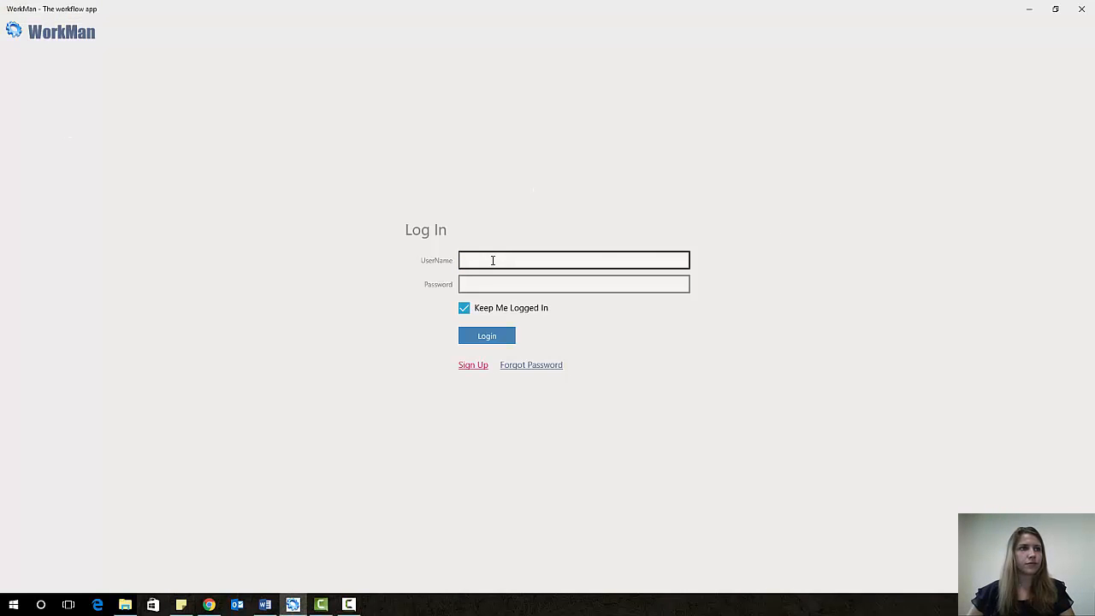
{"action": "key", "text": "ctrl+v"}
{"action": "key", "text": "alt+Tab"}
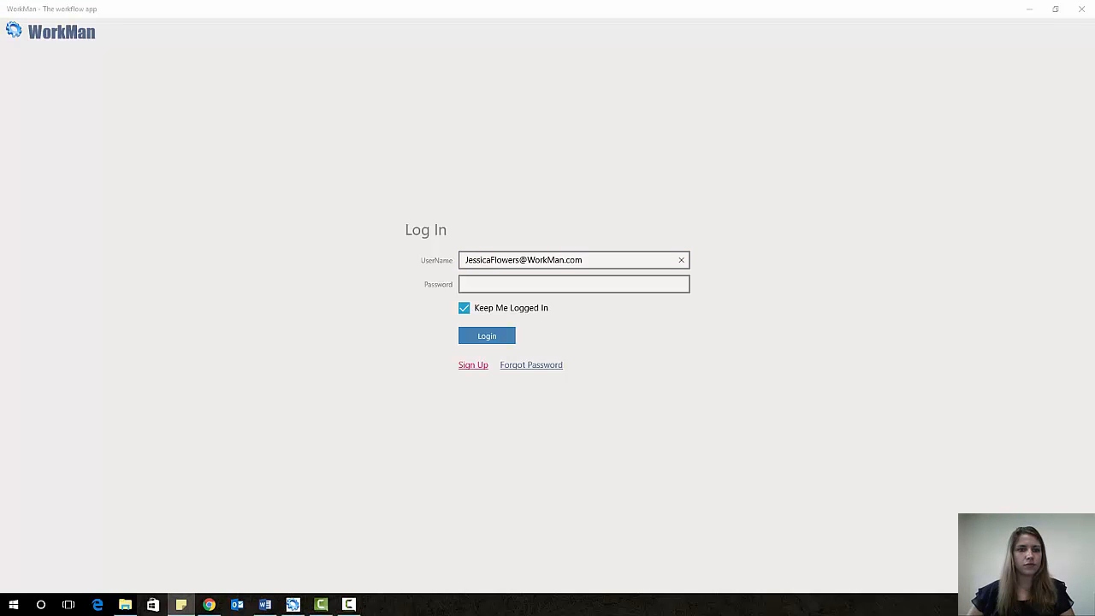
{"action": "left_click", "coordinate": [473, 283]}
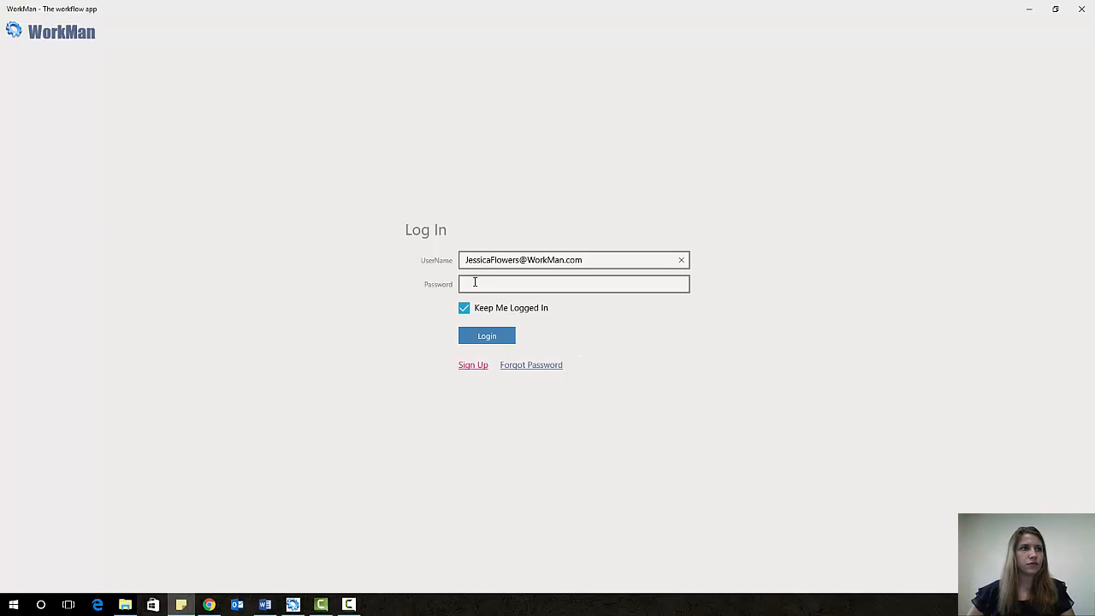
{"action": "key", "text": "ctrl+v"}
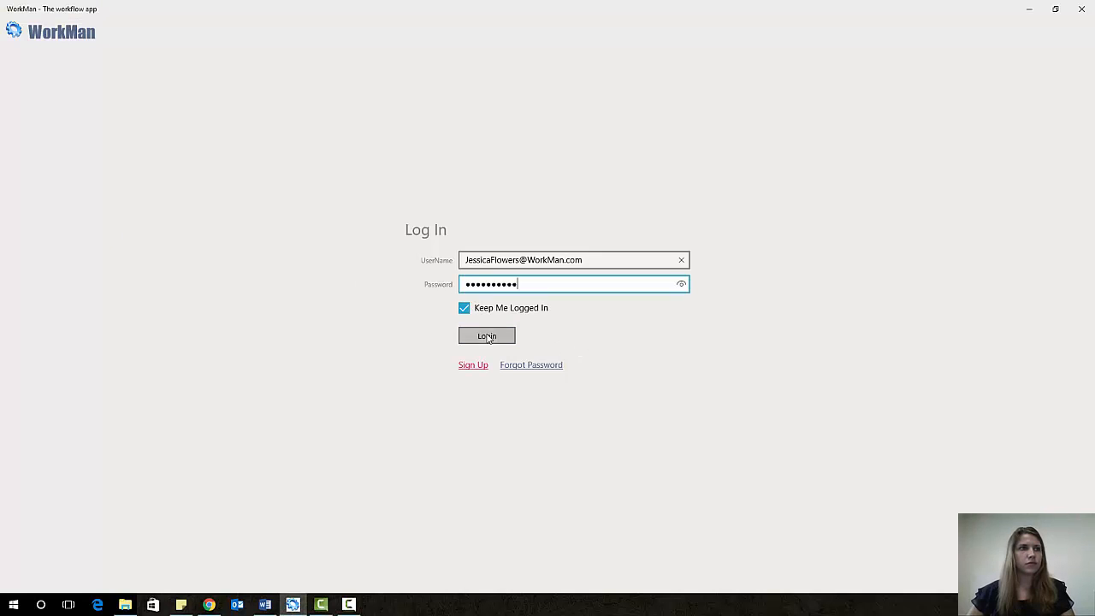
{"action": "left_click", "coordinate": [487, 337]}
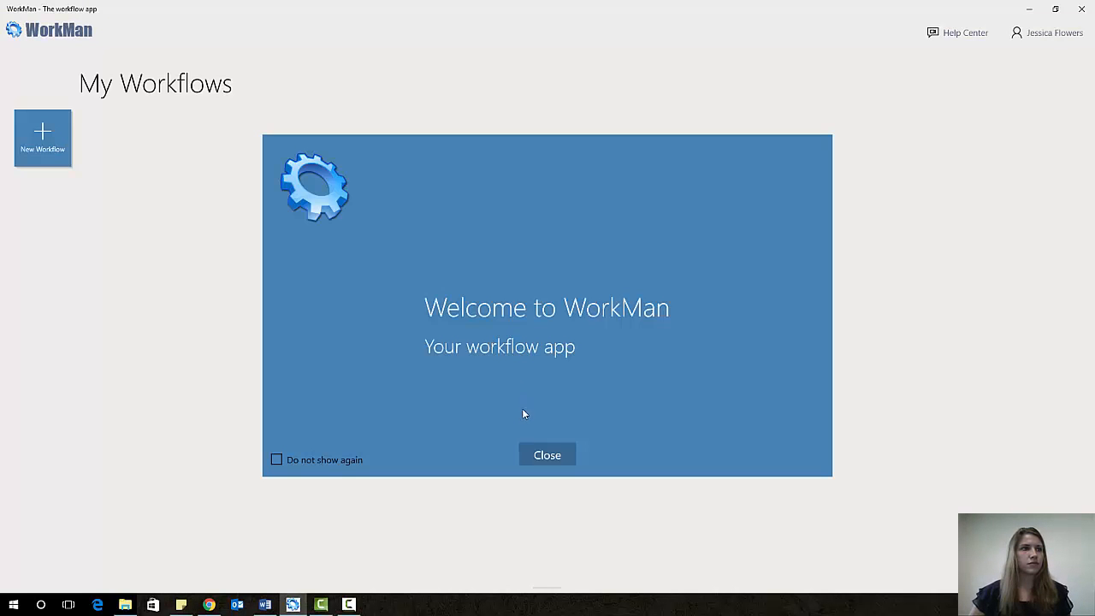
{"action": "left_click", "coordinate": [547, 457]}
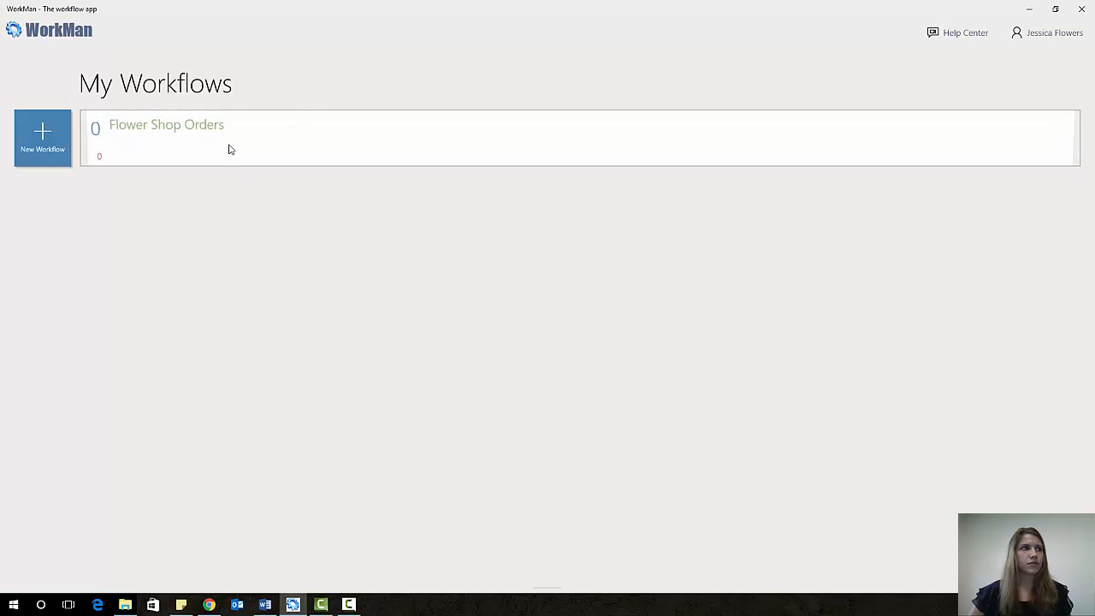
{"action": "left_click", "coordinate": [229, 149]}
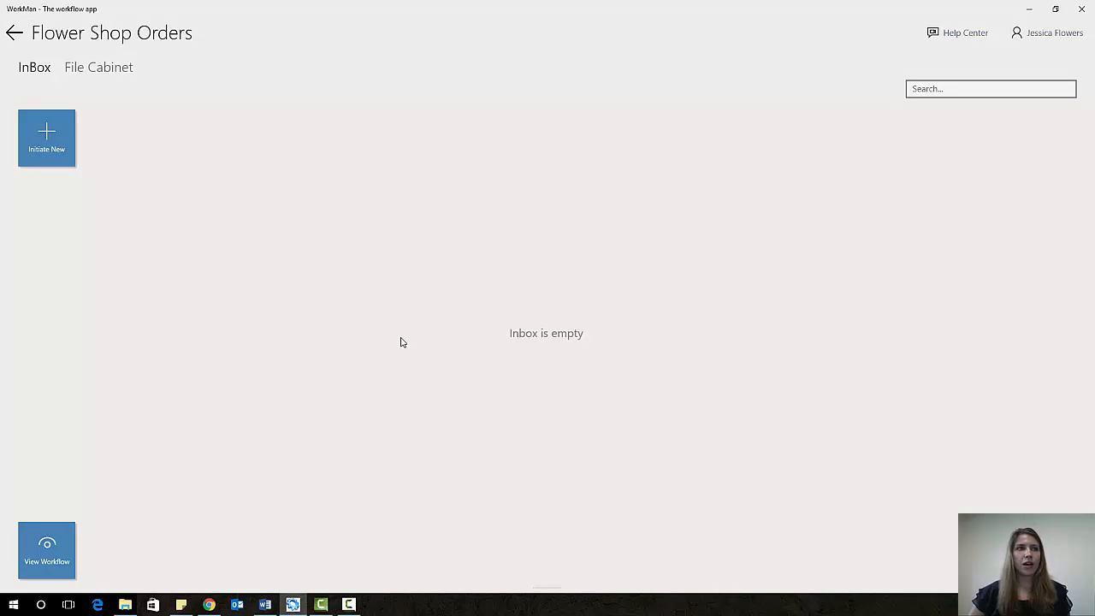
{"action": "key", "text": "alt+Tab"}
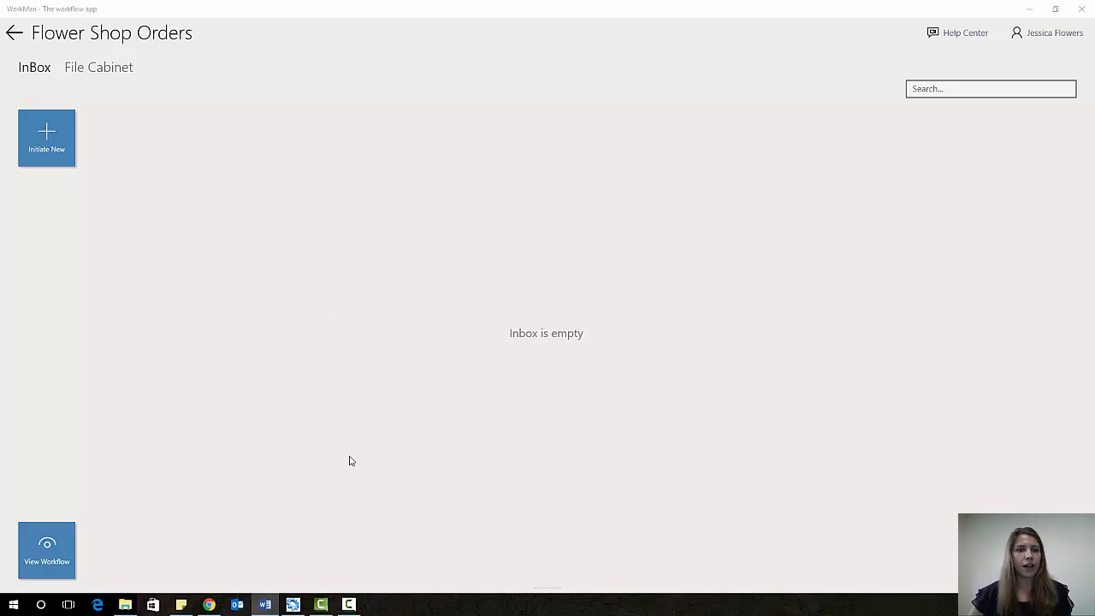
- Sign out and enter the third user's pasted user name and password
{"action": "left_click", "coordinate": [1058, 36]}
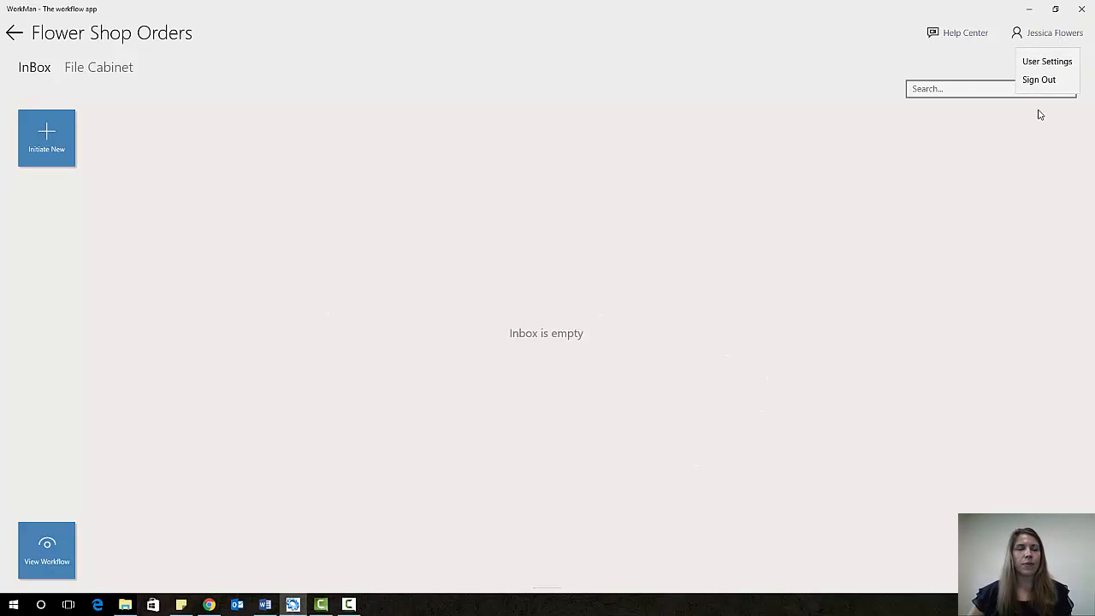
{"action": "left_click", "coordinate": [1056, 78]}
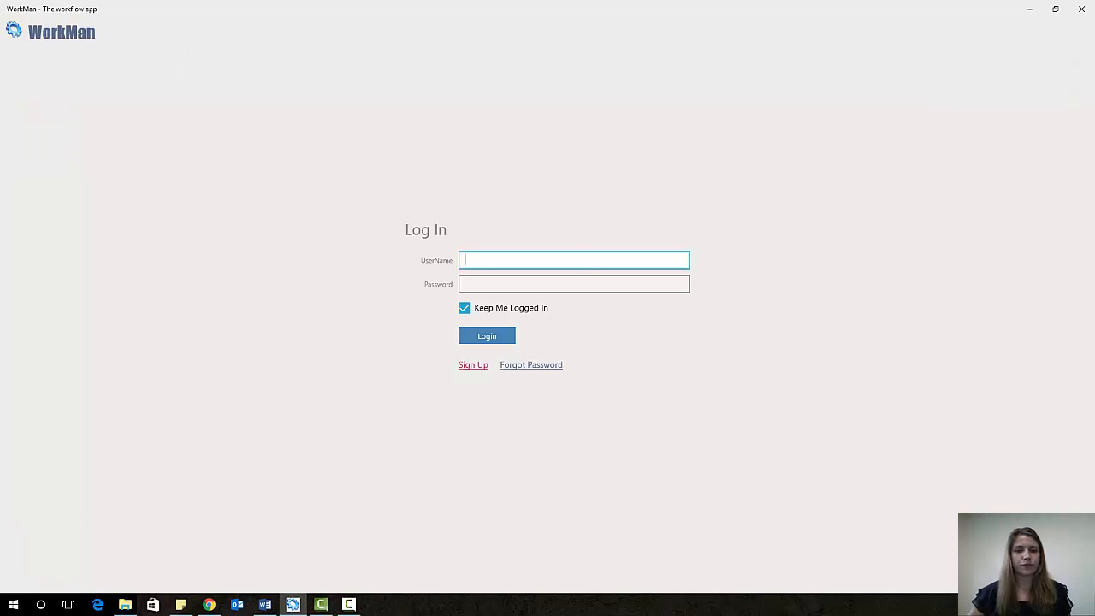
{"action": "key", "text": "alt+Tab"}
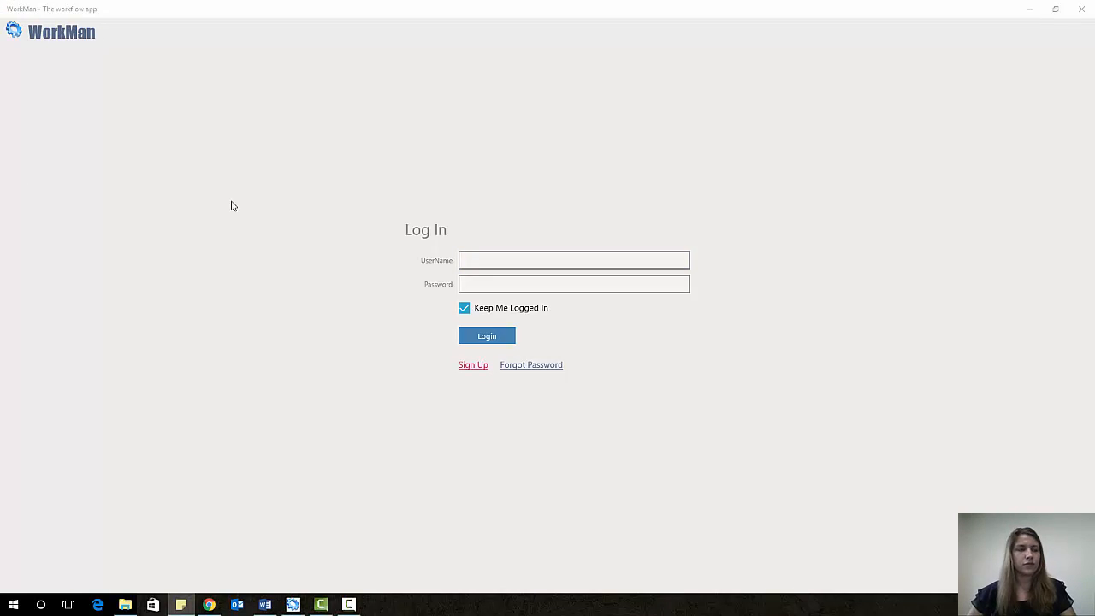
{"action": "left_click", "coordinate": [512, 259]}
{"action": "key", "text": "ctrl+v"}
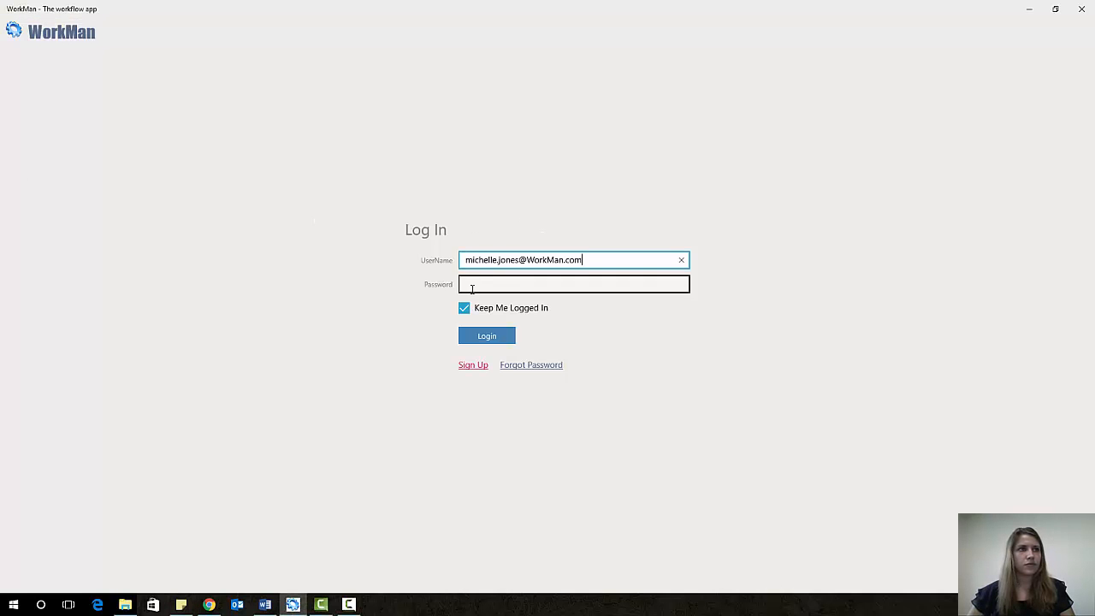
{"action": "key", "text": "Tab"}
{"action": "key", "text": "alt+Tab"}
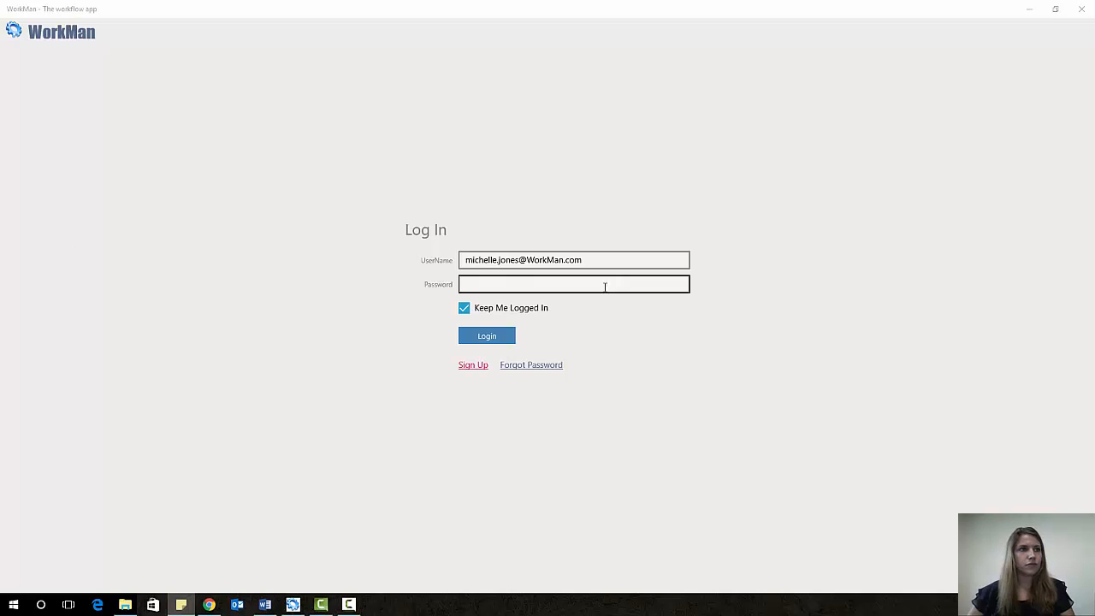
{"action": "left_click", "coordinate": [568, 285]}
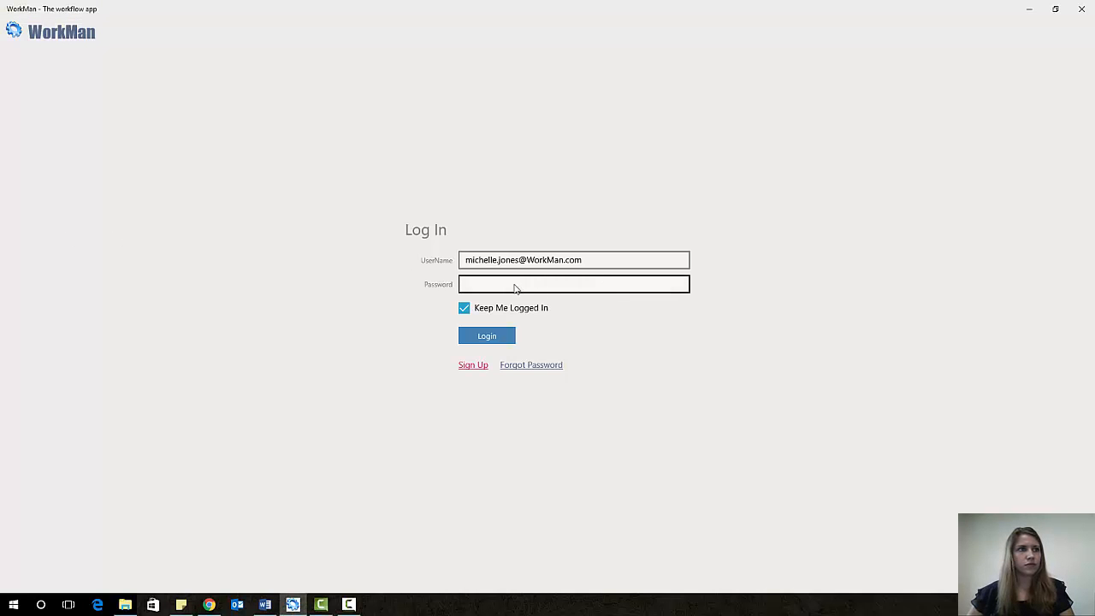
{"action": "left_click", "coordinate": [470, 285]}
{"action": "key", "text": "ctrl+v"}
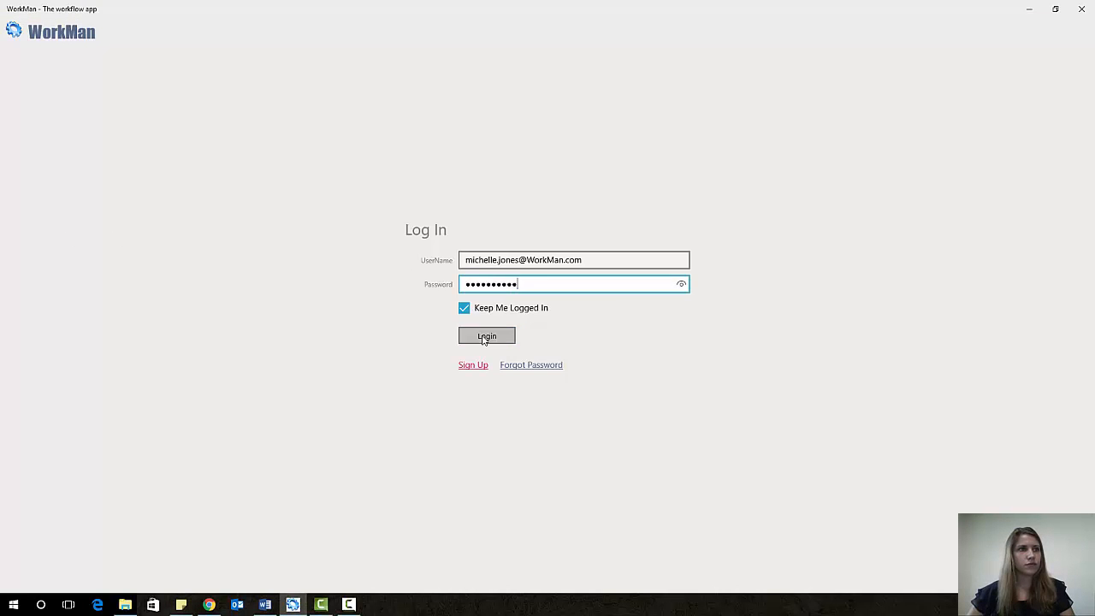
- Log in, dismiss the welcome message and open the Flower Shop Orders inbox
{"action": "left_click", "coordinate": [483, 335]}
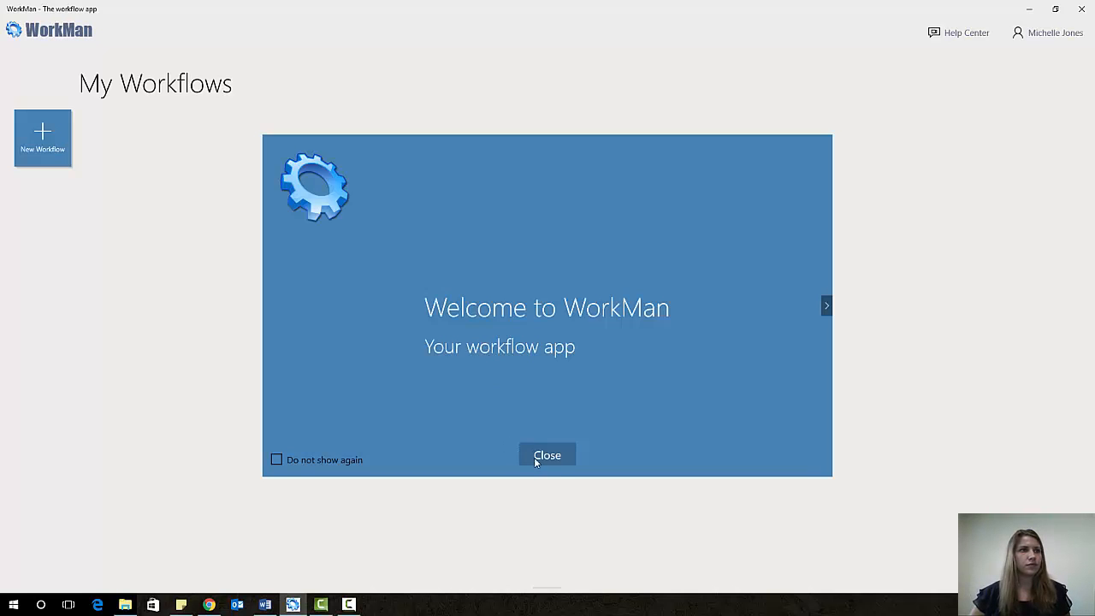
{"action": "left_click", "coordinate": [546, 456]}
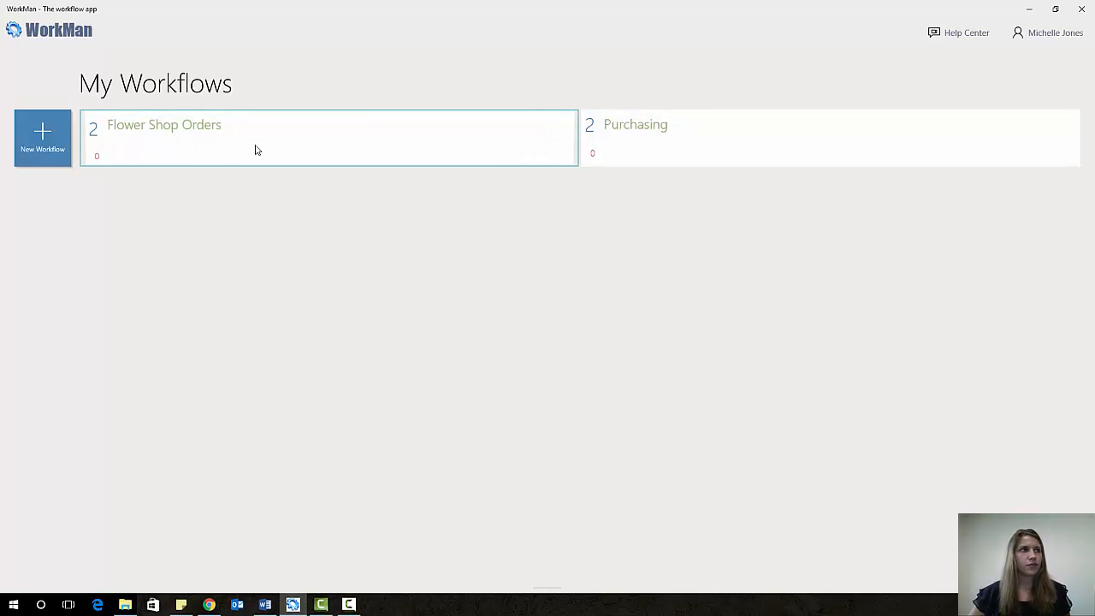
{"action": "left_click", "coordinate": [255, 150]}
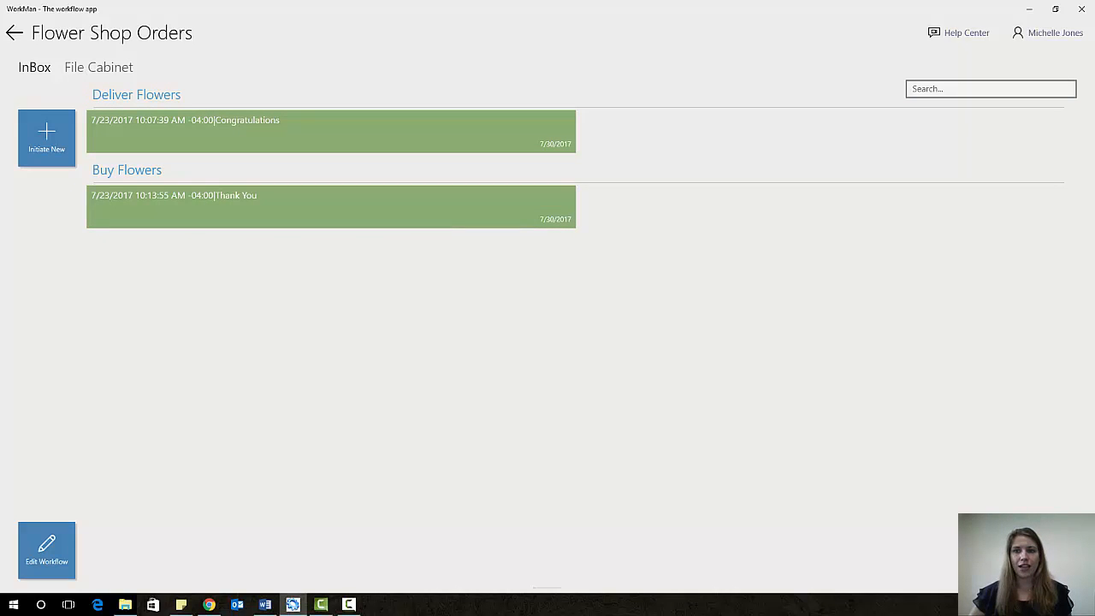
- Bring up the Flower Shop Orders diagram via the Edit Workflow tile
{"action": "key", "text": "alt+Tab"}
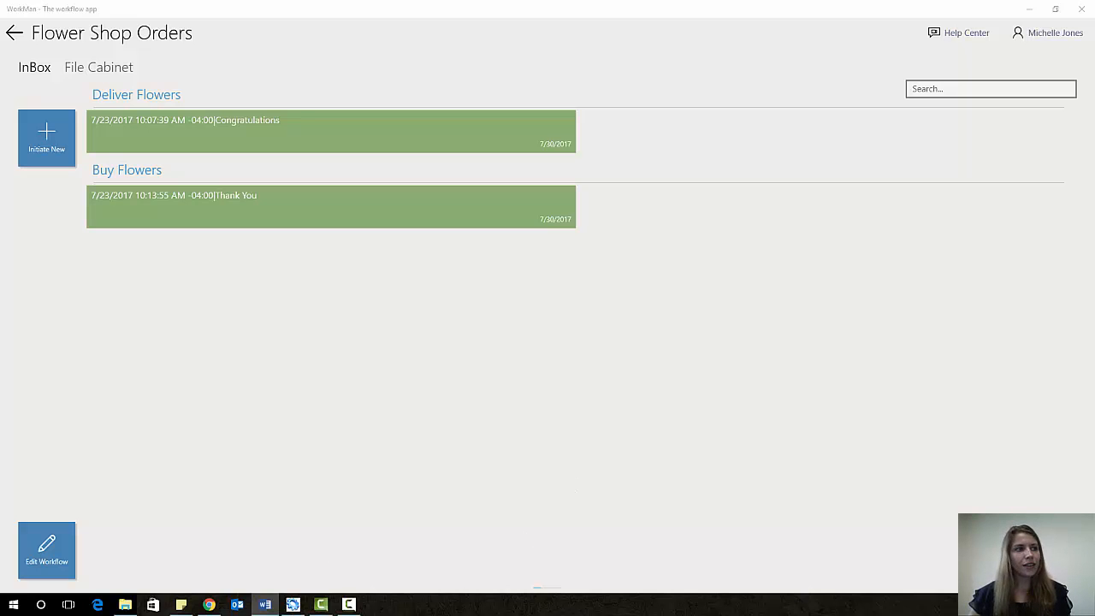
{"action": "left_click", "coordinate": [58, 570]}
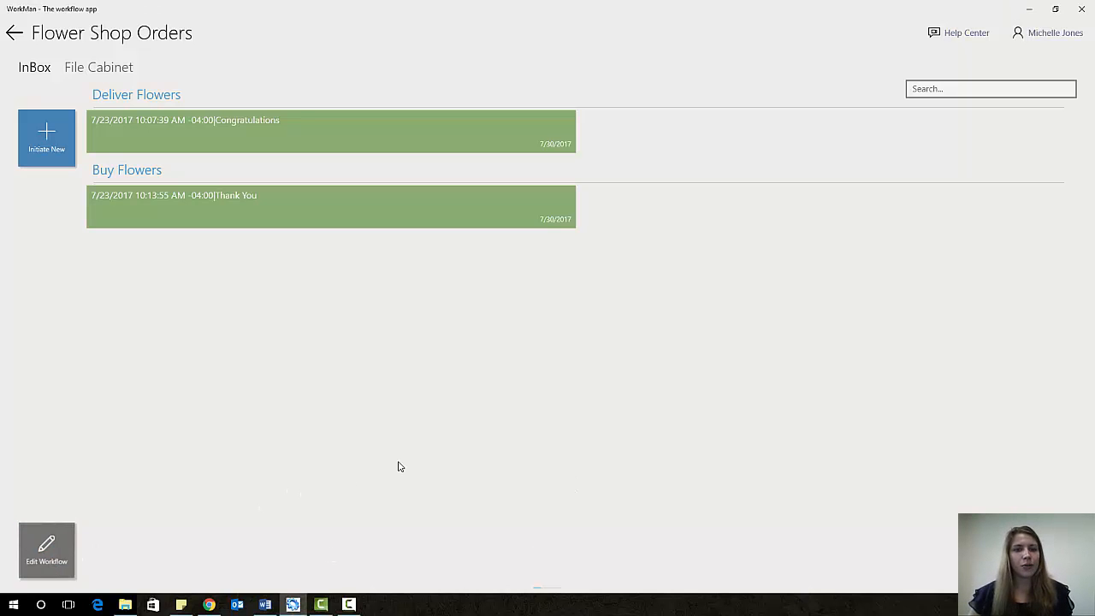